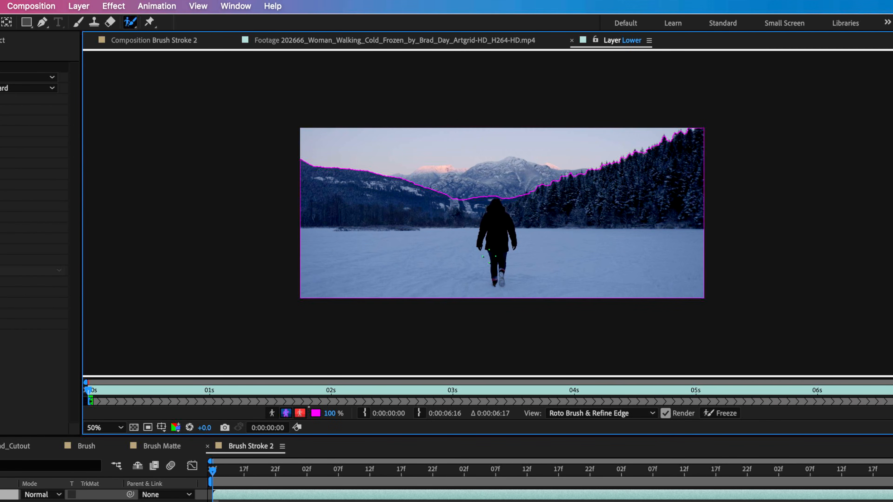
- Inspect the Roto Brush outline along the ridge line and around the woman on the Lower layer at 100% magnification
drag(528, 193, 477, 230)
key(period)
drag(284, 264, 357, 247)
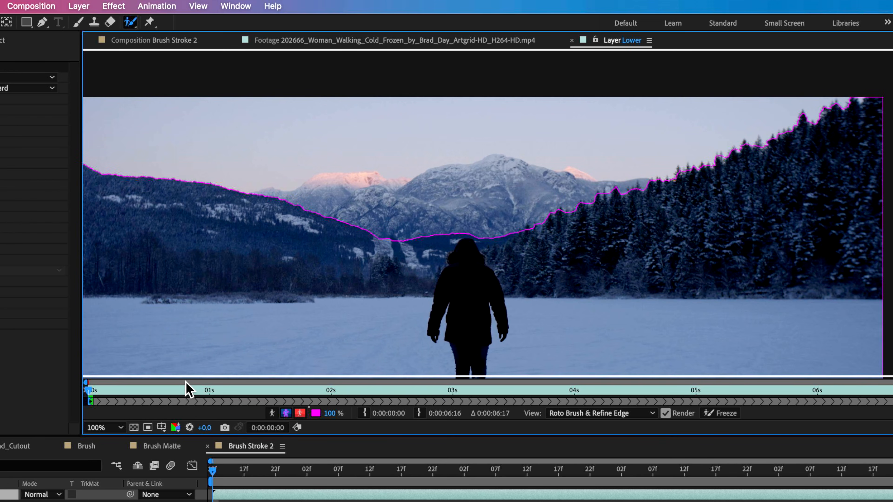
drag(335, 224, 340, 211)
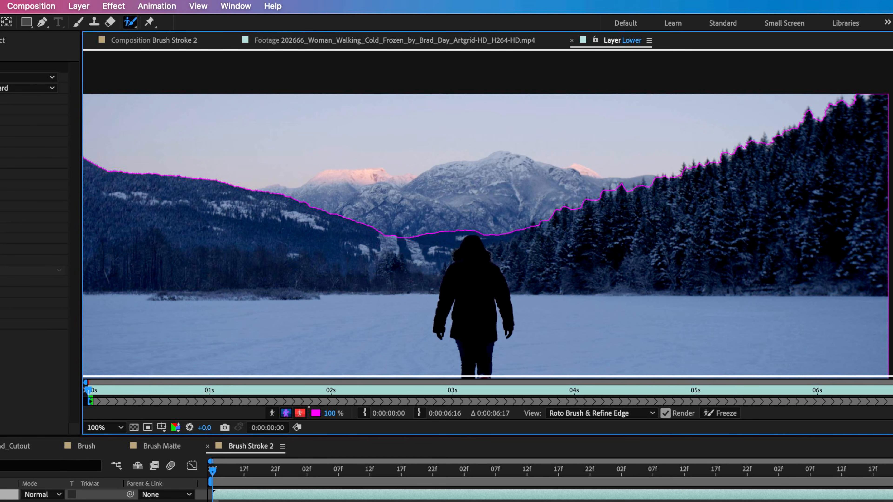
key(space)
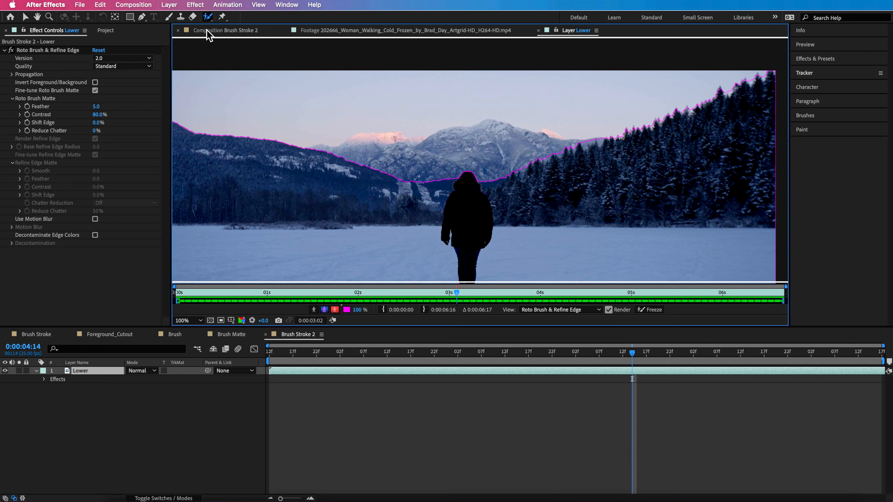
- Return to the Brush Stroke 2 composition and set the Roto Brush matte's Feather on Lower to 3.0
click(210, 31)
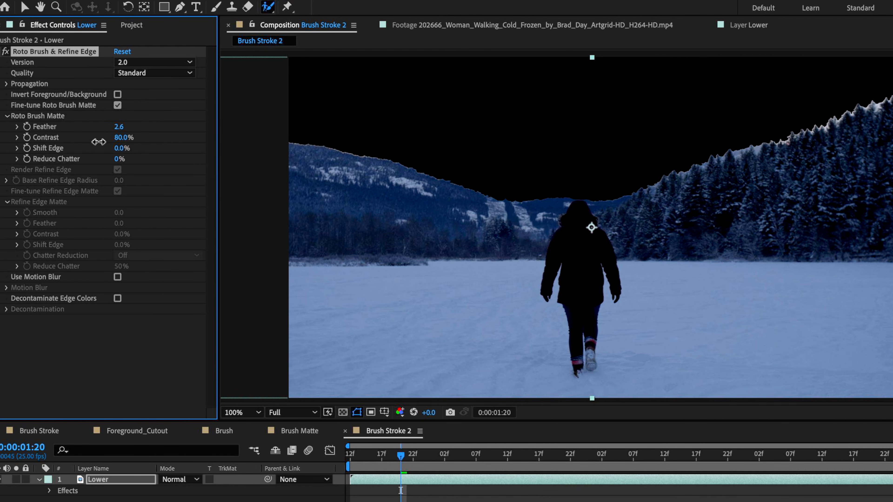
drag(99, 142, 61, 161)
- Try Reduce Chatter at 100% on the Roto Brush matte, preview the clip, and undo the change
drag(121, 160, 187, 160)
key(space)
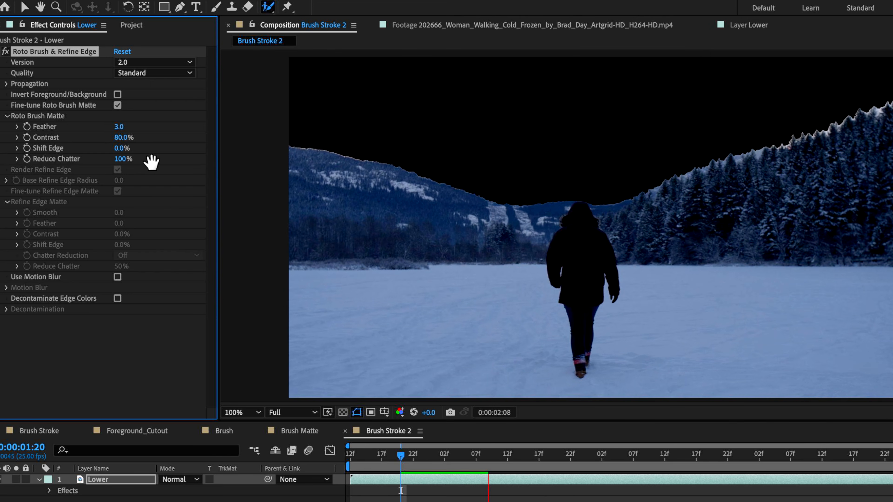
key(space)
key(super+z)
- Try the Roto Brush matte's Shift Edge at 100%, settle it at -100%, and raise Feather to 4.4
drag(140, 150, 225, 174)
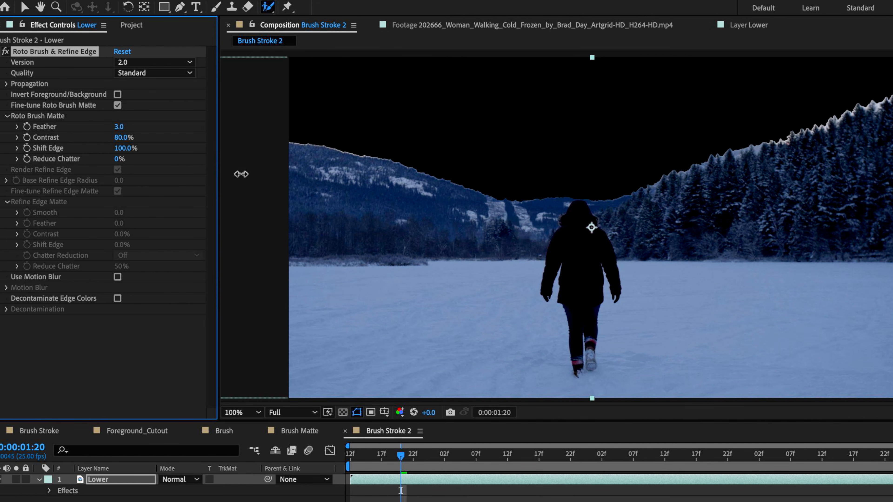
drag(286, 176, 213, 178)
drag(156, 156, 134, 156)
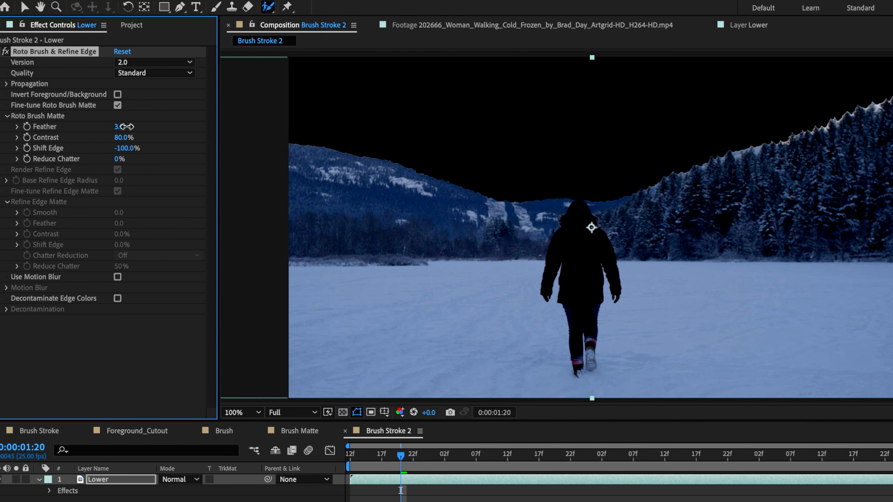
drag(126, 127, 128, 126)
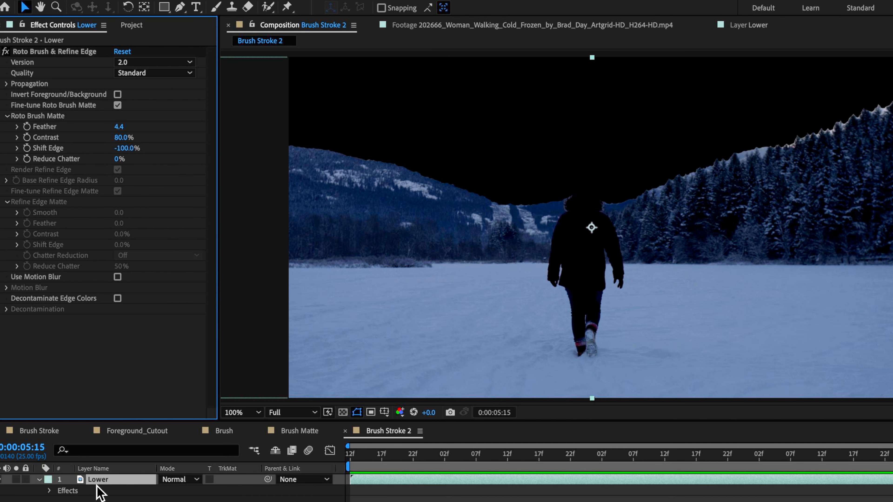
- Duplicate the Lower layer and apply the Luma Key effect to the copy, Lower 2
click(100, 492)
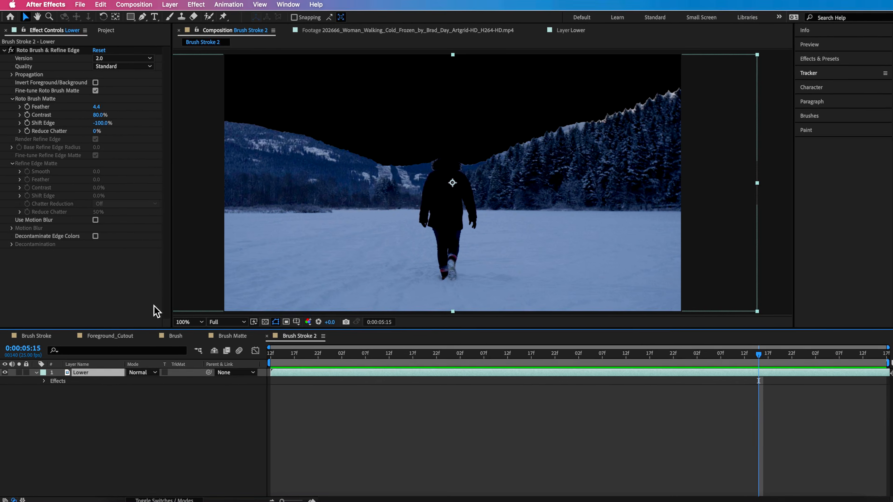
key(super+d)
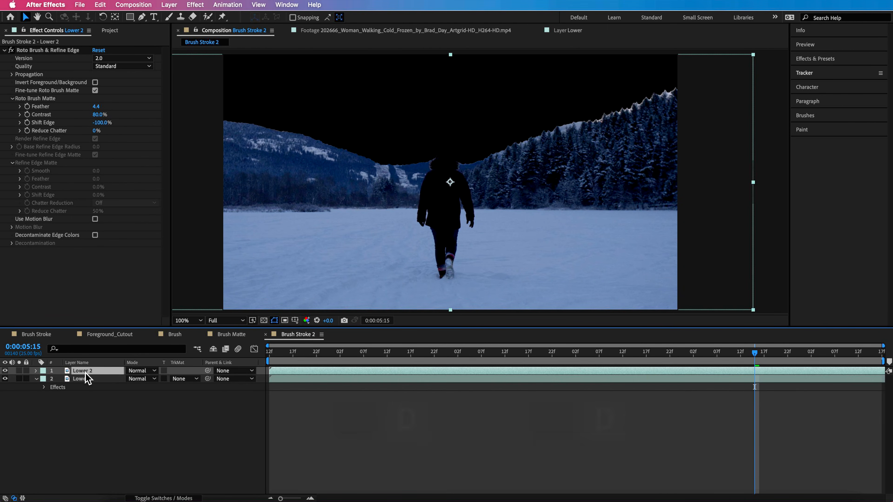
click(196, 4)
mouse_move(219, 204)
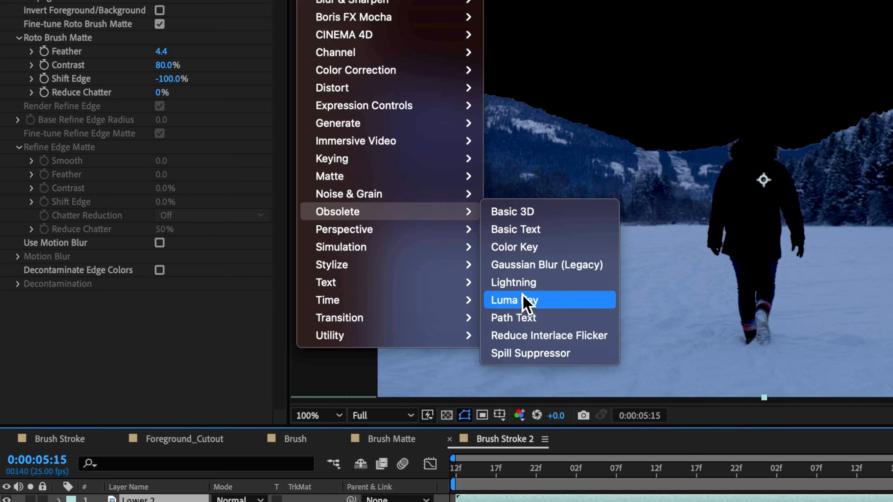
click(303, 253)
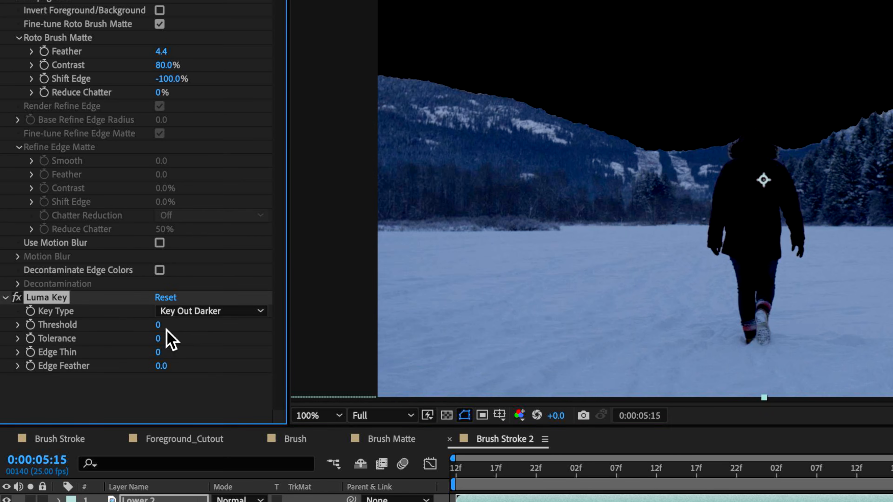
- Set Lower 2's Luma Key to Key Out Brighter with Threshold 73, and hide the original Lower layer
click(164, 311)
click(183, 328)
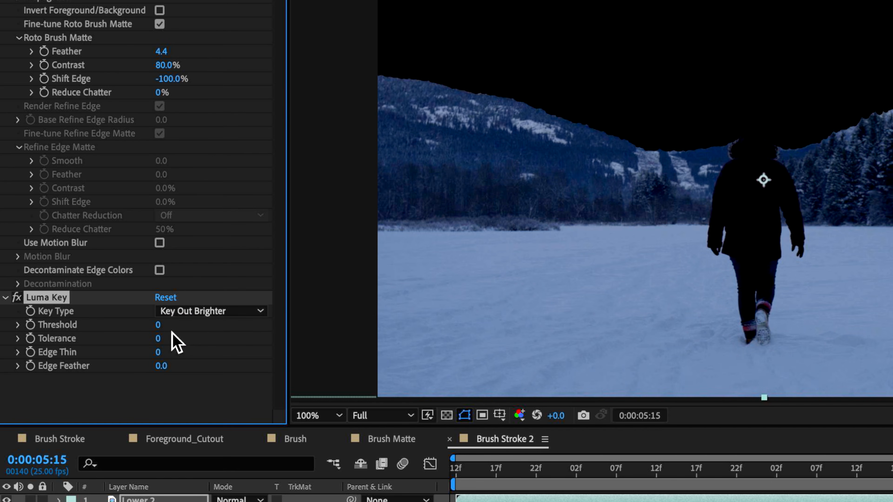
drag(159, 326, 211, 329)
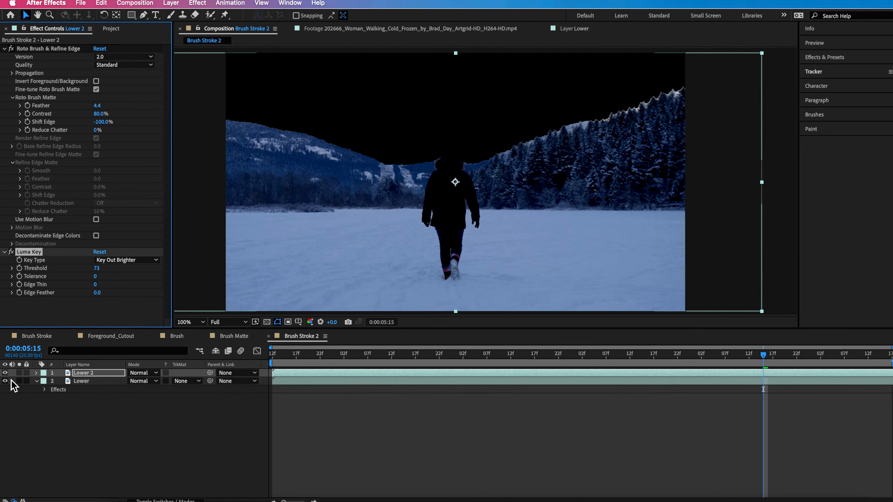
mouse_move(95, 268)
mouse_down()
mouse_move(113, 271)
mouse_move(101, 271)
mouse_up()
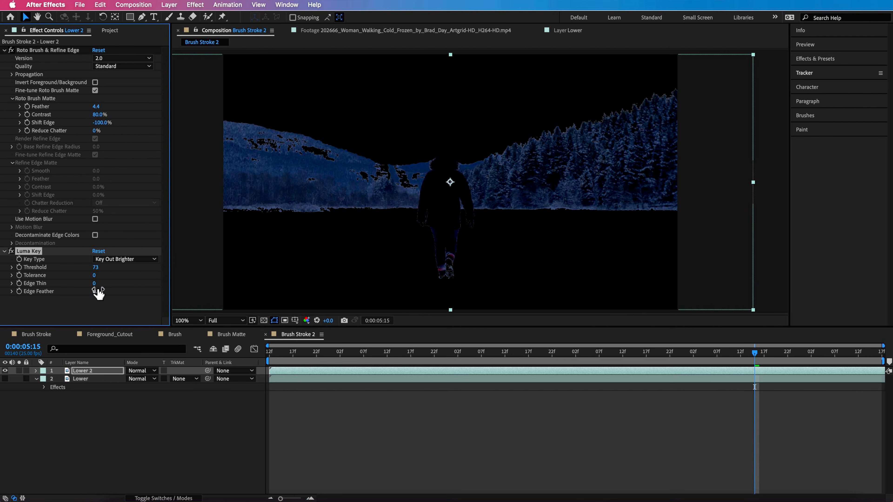
- Set the Luma Key's Edge Feather to 1.0 and Threshold to 83, toggling the effect to compare the tree edges
drag(109, 292, 147, 291)
drag(94, 270, 100, 270)
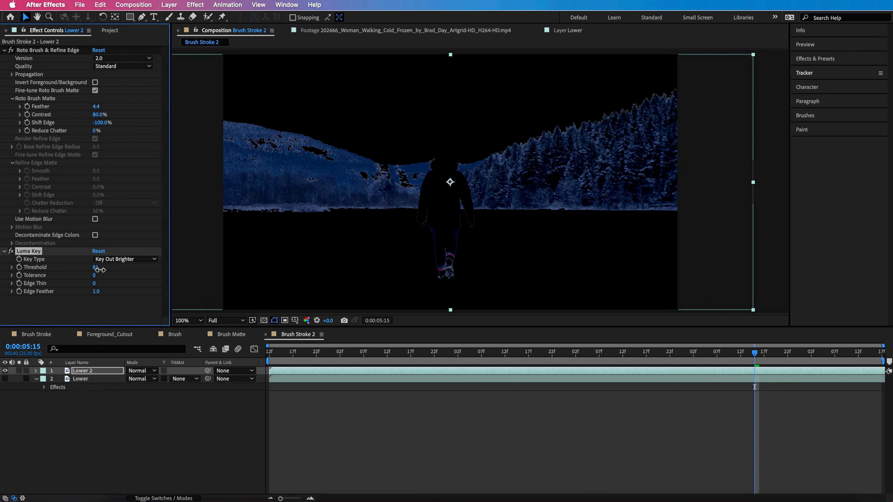
click(11, 252)
click(11, 251)
click(11, 251)
- Make the Lower layer visible again and delete its Roto Brush & Refine Edge effect
click(61, 384)
click(5, 384)
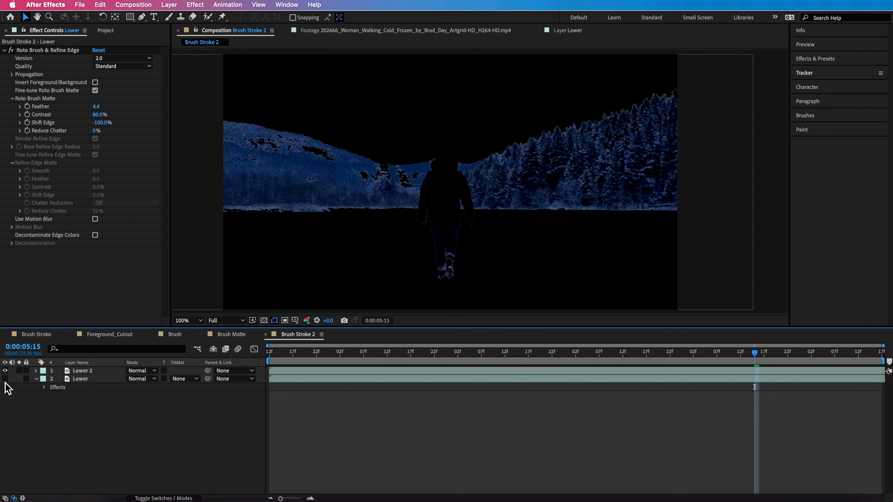
click(5, 379)
click(71, 379)
click(29, 51)
key(Delete)
- At 0:00:01:12, draw a closed Pen mask on Lower that follows the ridge line and encloses the landscape below it
click(141, 16)
drag(343, 351, 233, 365)
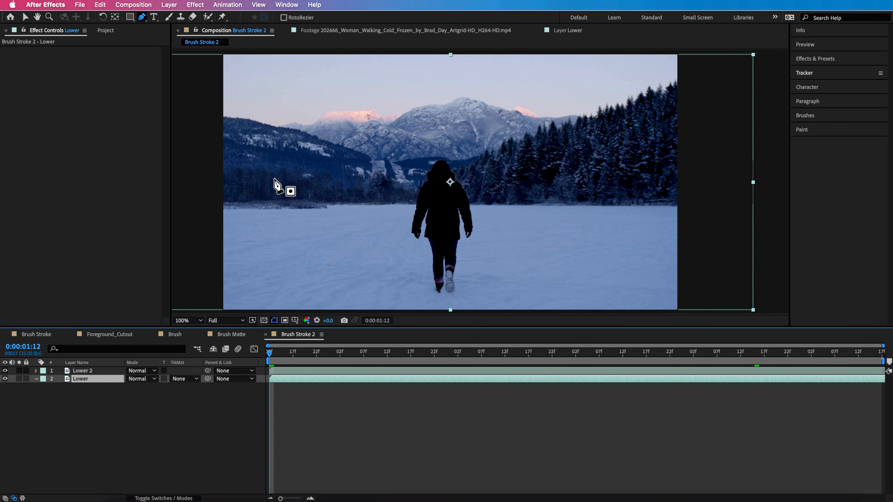
click(219, 118)
drag(265, 126, 275, 128)
drag(300, 133, 313, 136)
click(267, 173)
click(329, 197)
click(391, 197)
click(484, 197)
click(529, 189)
click(558, 170)
click(624, 151)
click(682, 135)
drag(726, 120, 732, 117)
drag(781, 99, 788, 95)
click(860, 67)
click(860, 451)
drag(90, 375, 113, 336)
click(71, 433)
click(87, 81)
drag(882, 412, 879, 414)
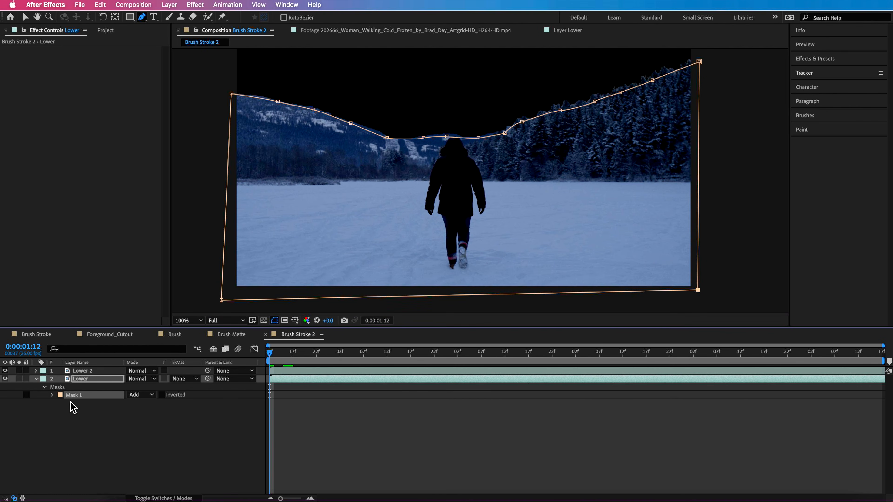
- Keyframe Lower's Mask Path at 0:00:01:12, hide Lower 2, and shift the mask down to match the ridge at 0:00:06:16
click(52, 396)
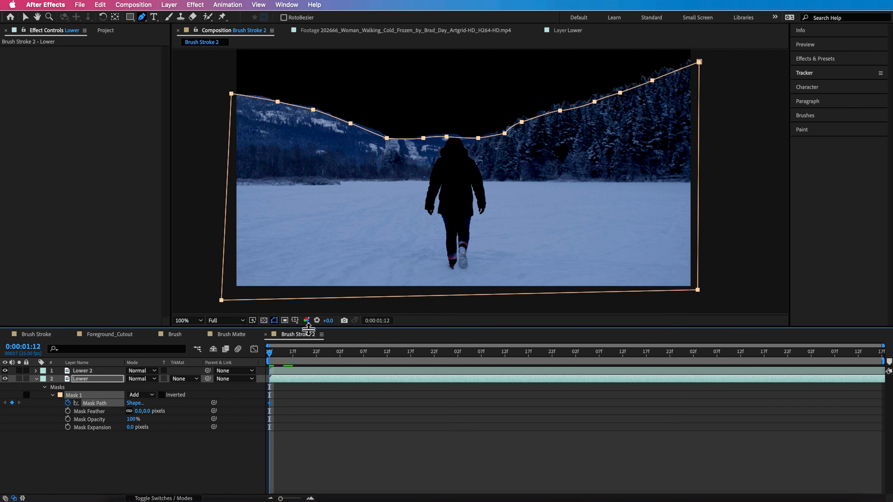
key(space)
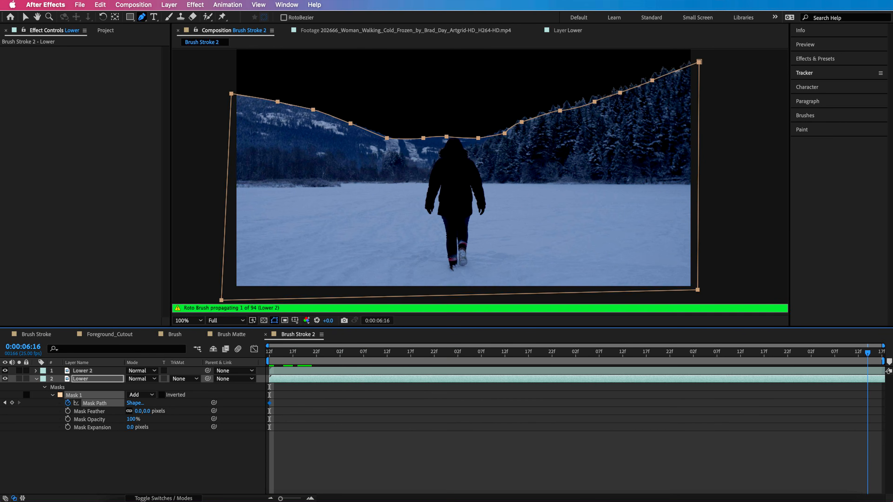
key(v)
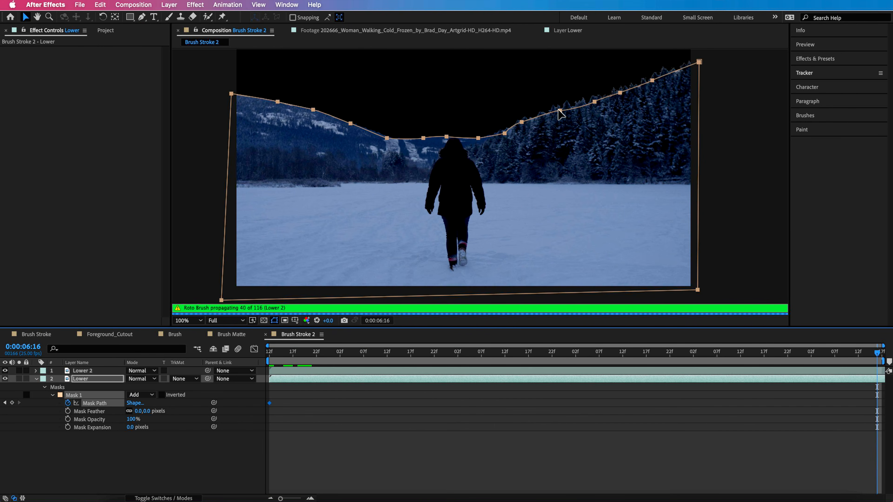
click(5, 371)
drag(562, 118, 561, 124)
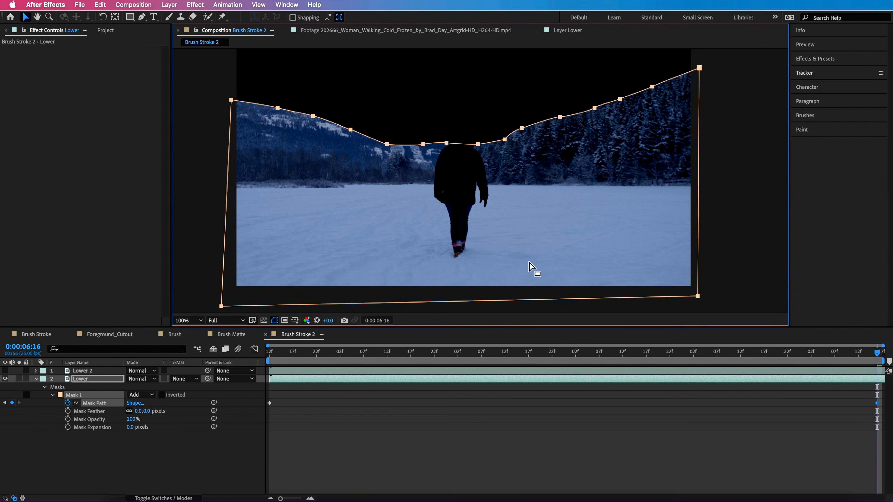
- Add a Mask Path keyframe near the middle of the clip by shifting the mask down to the ridge, and preview the motion
drag(883, 364, 466, 367)
drag(482, 144, 482, 149)
drag(446, 353, 881, 373)
key(space)
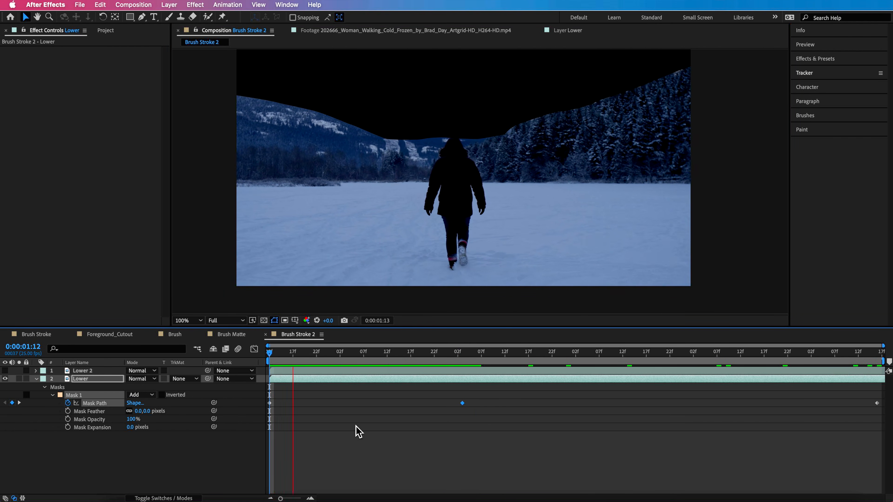
key(space)
- Set Mask 1's feather to 12 pixels, show Lower 2 again, and preview the combined cutout
drag(141, 411, 165, 411)
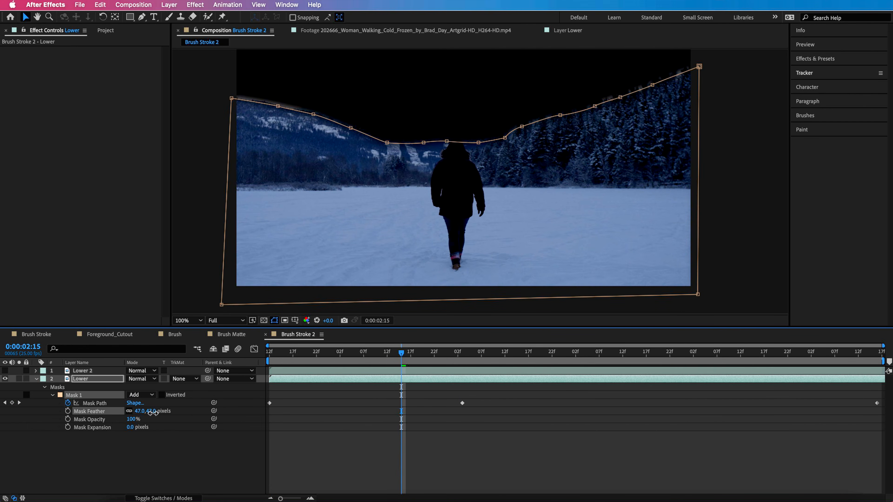
click(6, 370)
key(space)
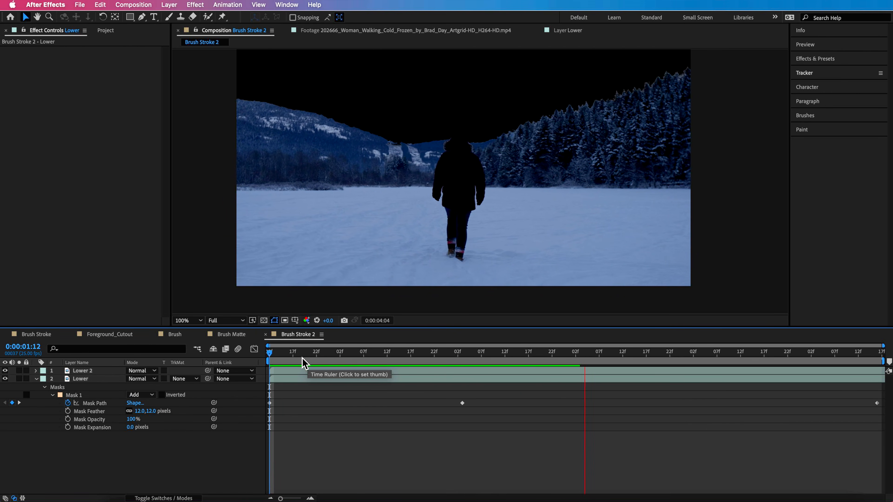
key(space)
- Toggle the Lower layer's visibility repeatedly to compare the foreground with and without the masked layer
click(5, 379)
click(4, 379)
click(5, 379)
click(5, 379)
click(5, 380)
click(5, 380)
click(5, 379)
click(5, 380)
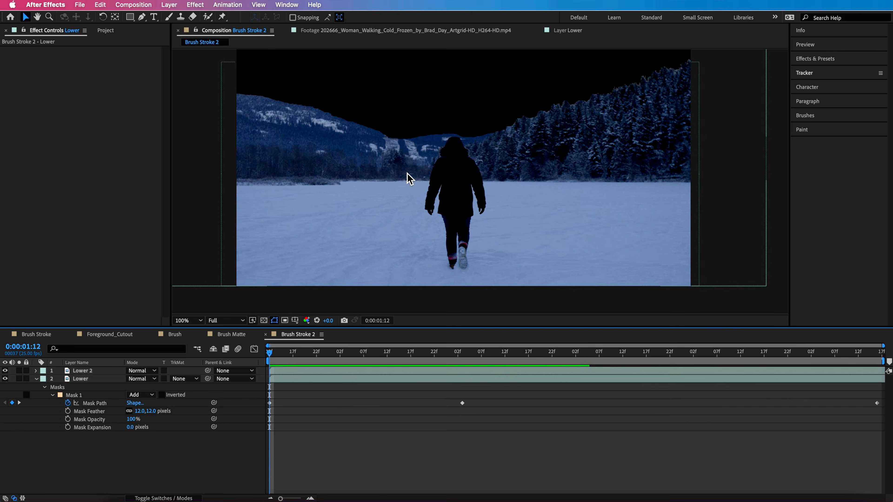
- Turn on the transparency grid and scrub through the Brush Stroke composition to review the sky cutout
click(264, 320)
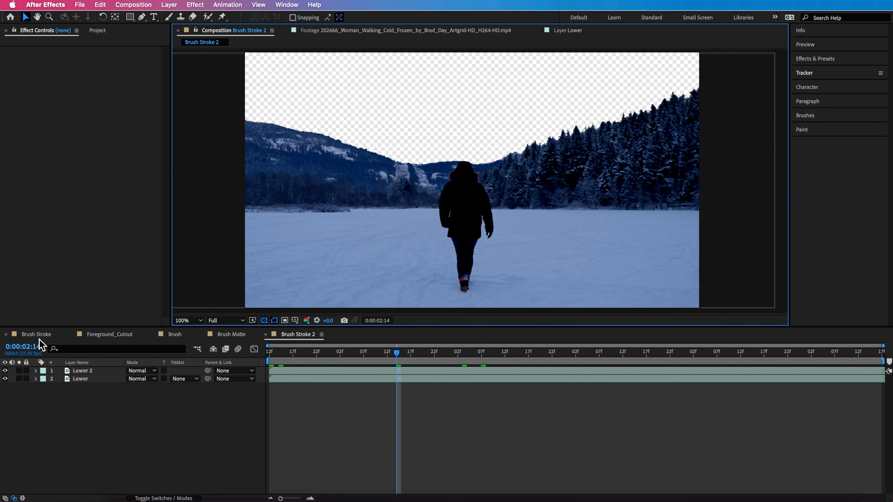
click(37, 335)
drag(370, 357, 261, 388)
mouse_move(311, 351)
mouse_down()
mouse_move(294, 355)
mouse_move(393, 364)
mouse_move(275, 375)
mouse_move(329, 361)
mouse_move(321, 358)
mouse_up()
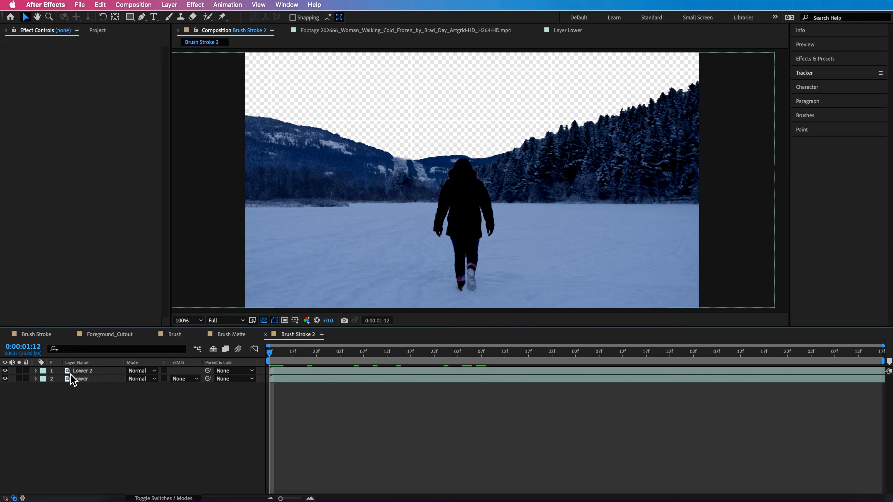
- Pre-compose Lower 2 and Lower into a composition named Clean Foreground, moving all attributes into it
click(80, 371)
shift+click(79, 378)
right_click(80, 379)
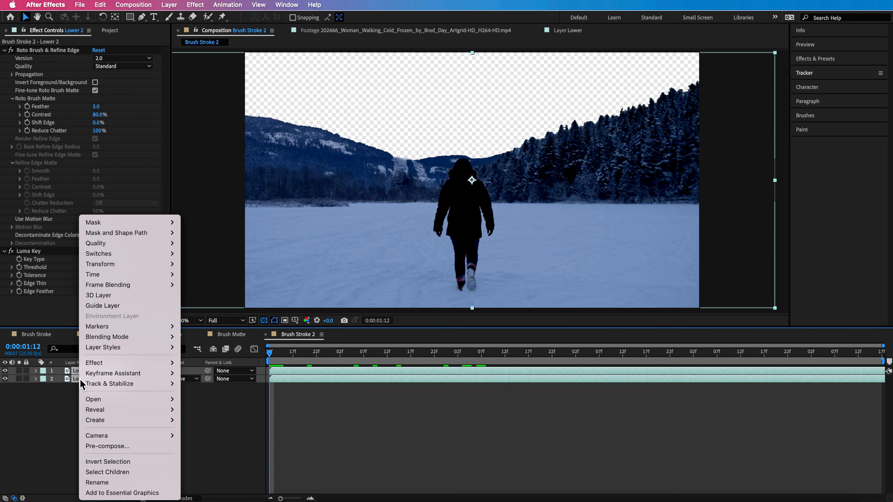
key(Escape)
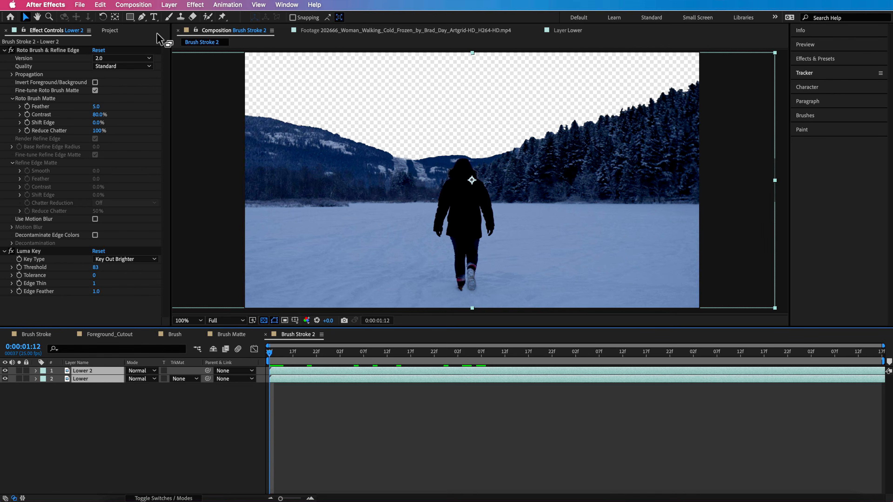
click(169, 5)
click(192, 331)
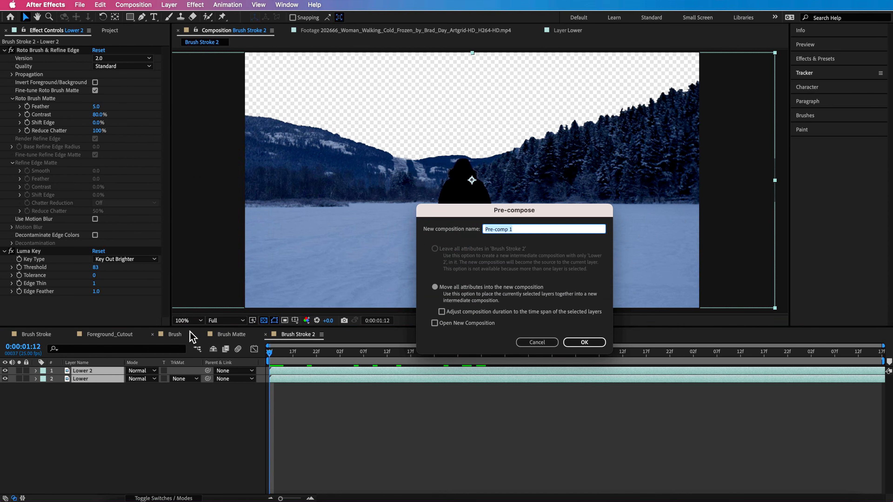
text(Clean Foreground)
click(586, 342)
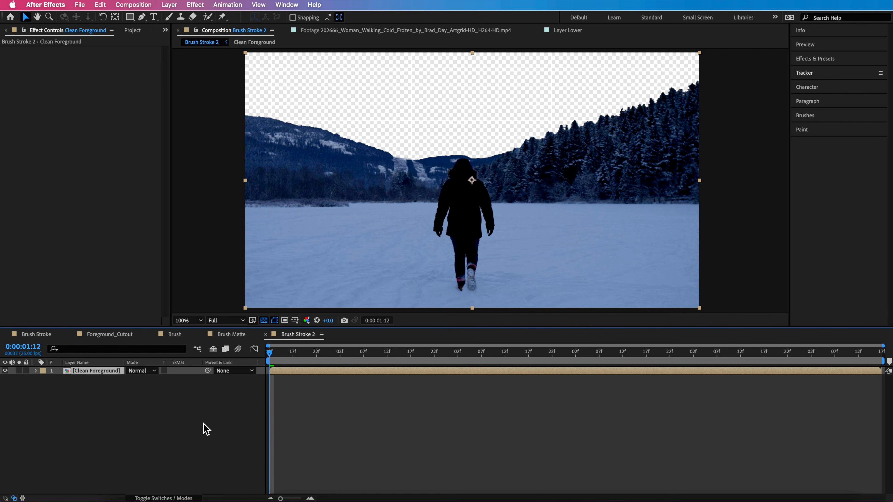
- Add the original woman-walking footage to Brush Stroke 2 as a layer beneath Clean Foreground
click(206, 422)
drag(281, 355, 215, 385)
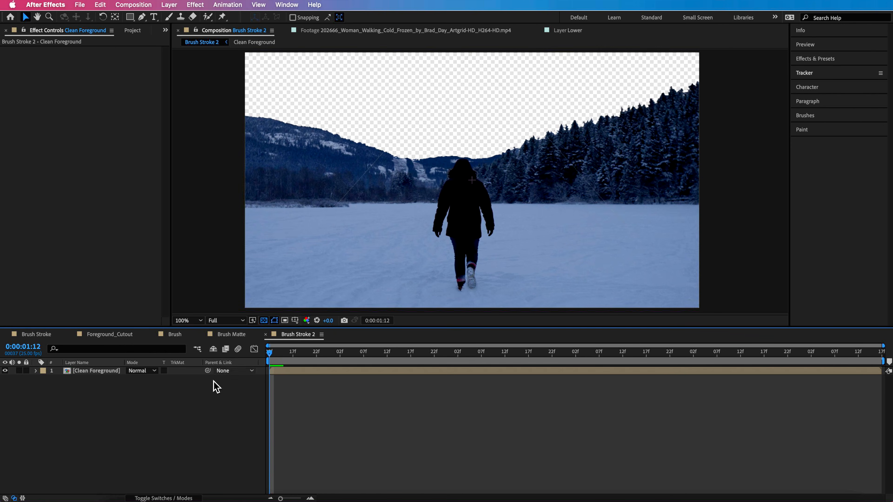
click(132, 30)
drag(74, 116, 56, 415)
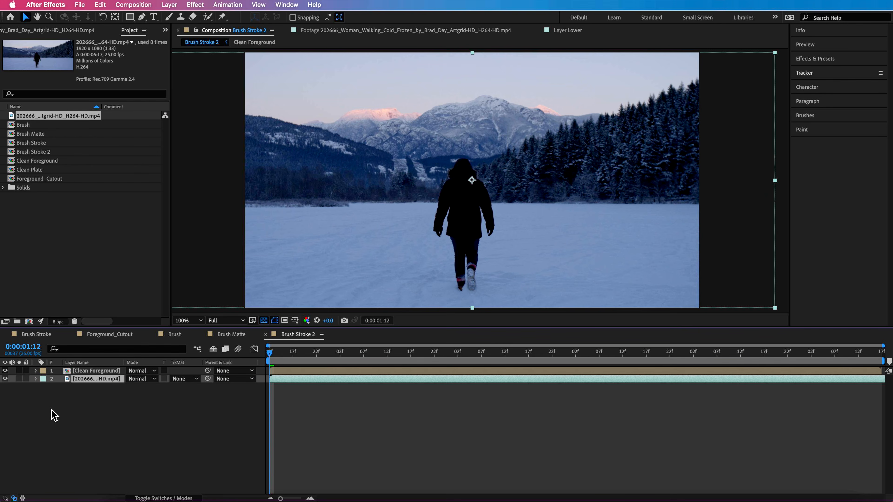
- Freeze the woman-walking footage layer in Brush Stroke 2 on the frame at 0:00:01:12
click(79, 399)
click(88, 380)
drag(276, 359, 119, 383)
key(comma)
key(period)
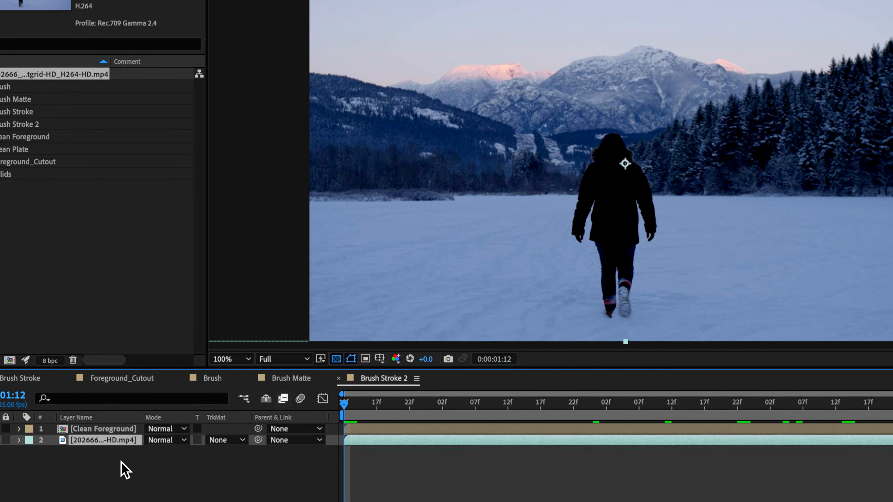
right_click(104, 443)
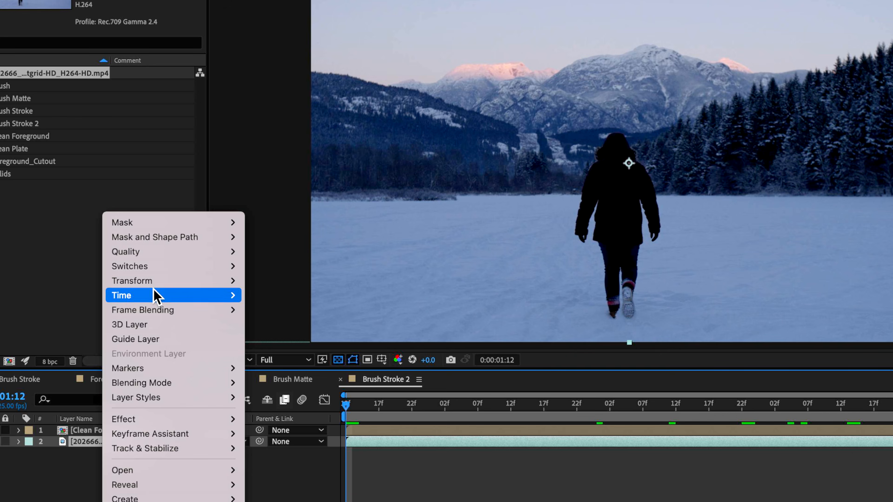
mouse_move(153, 299)
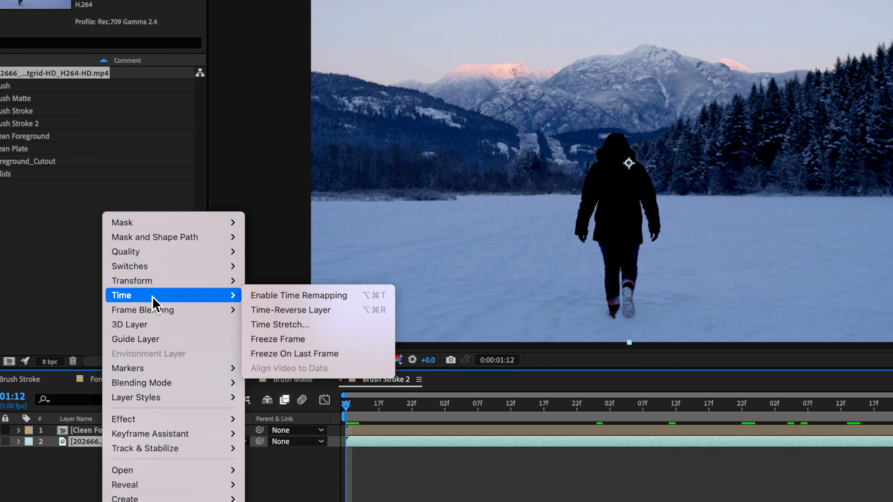
click(292, 339)
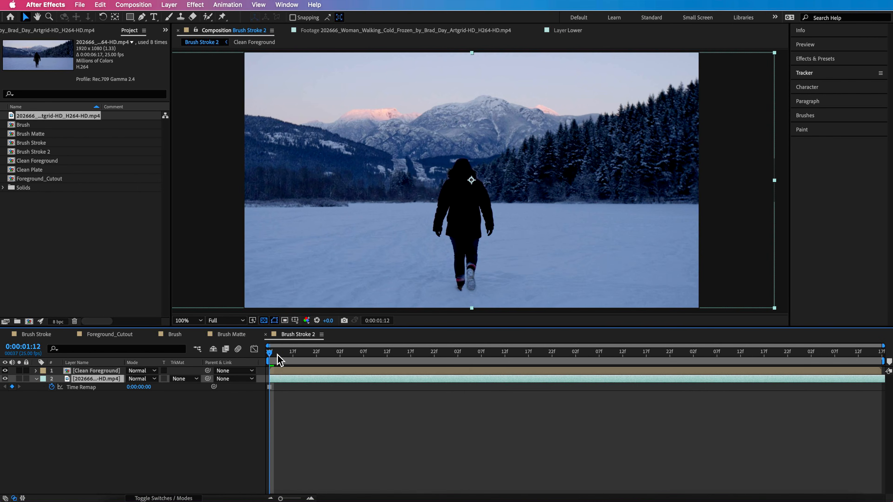
- Trim the frozen footage layer to a single frame at 0:00:01:12 and return the playhead to that frame
drag(276, 355, 284, 355)
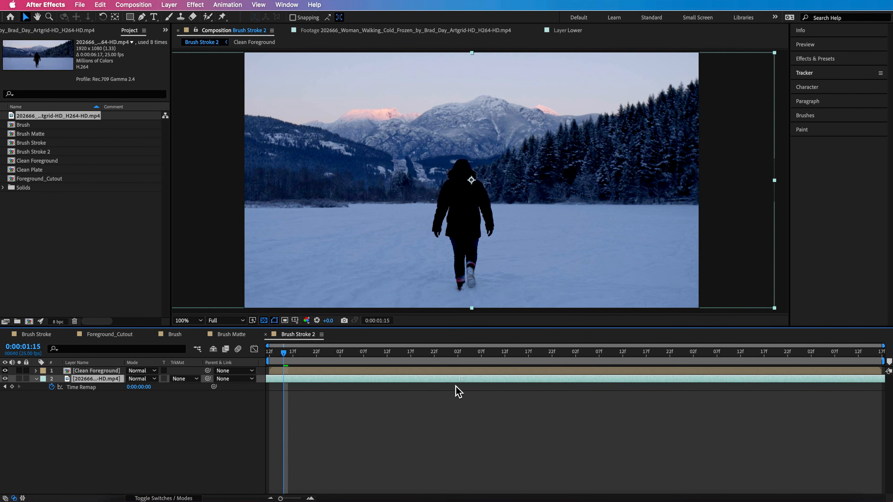
drag(456, 386, 263, 400)
drag(732, 378, 340, 400)
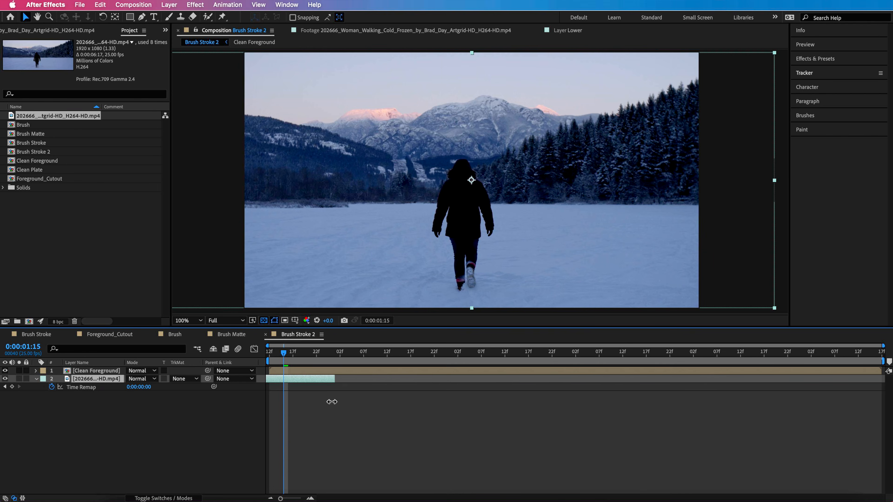
drag(289, 388, 273, 401)
drag(285, 362, 269, 361)
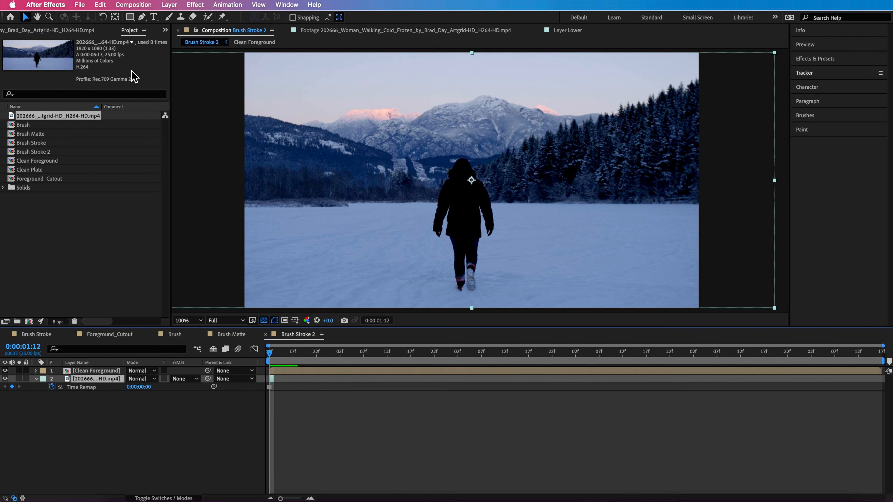
- Sample clean sky on the frozen footage layer with the Clone Stamp tool and paint it over the left mountain ridge
click(183, 19)
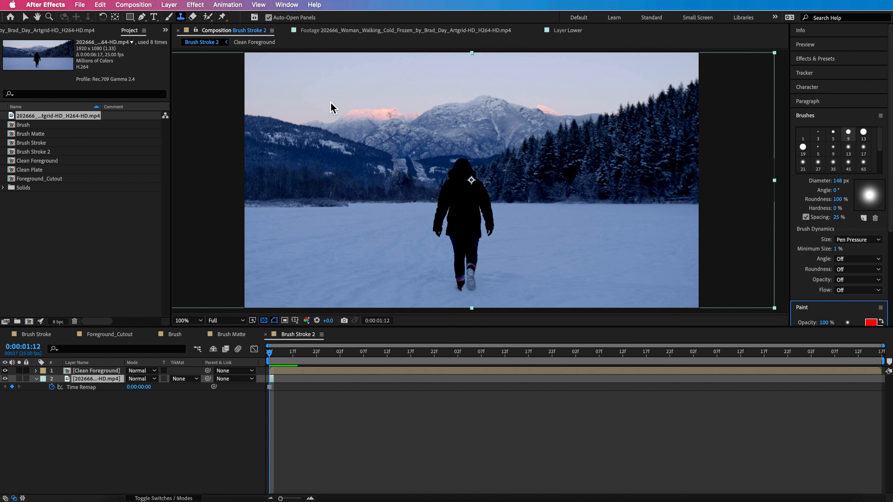
click(283, 85)
drag(366, 91, 360, 162)
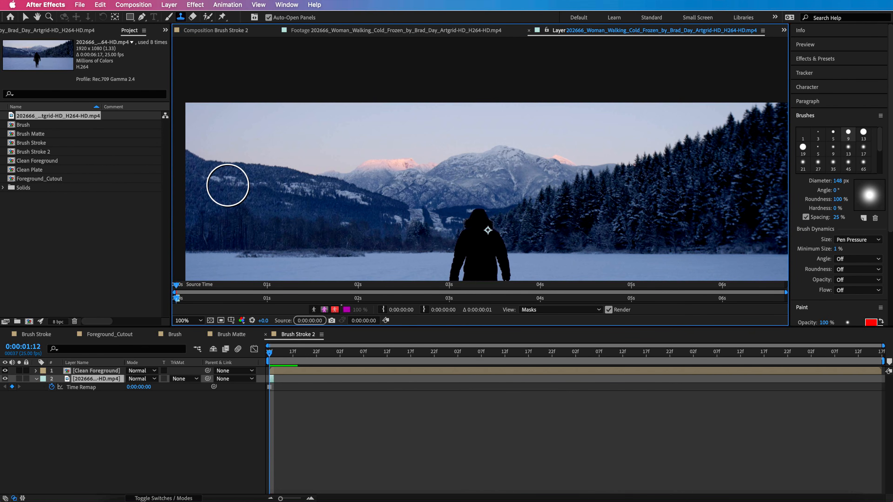
key(alt)
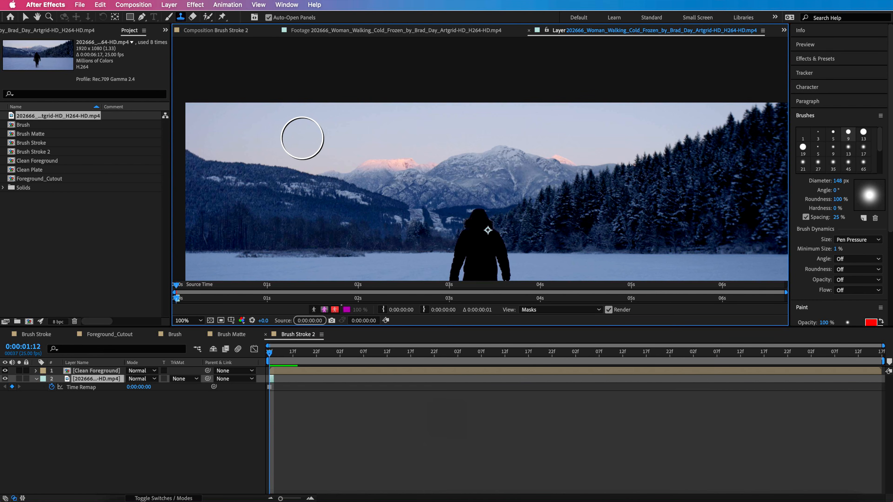
mouse_move(292, 181)
mouse_down()
mouse_move(213, 172)
mouse_move(258, 168)
mouse_move(197, 152)
mouse_up()
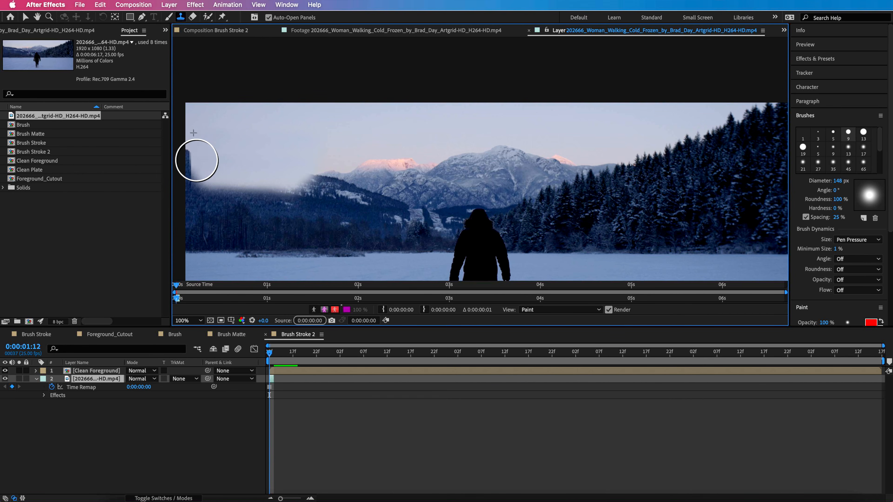
drag(197, 161, 197, 164)
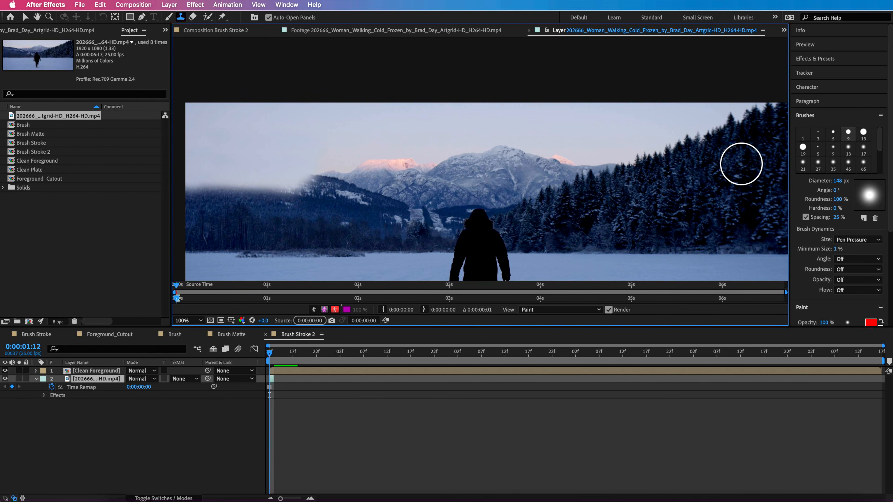
- Reduce the clone brush diameter to 114 px and start cloning sky over the pink-lit peak beside the central mountain
click(288, 3)
click(289, 7)
drag(842, 183, 827, 186)
alt+click(339, 133)
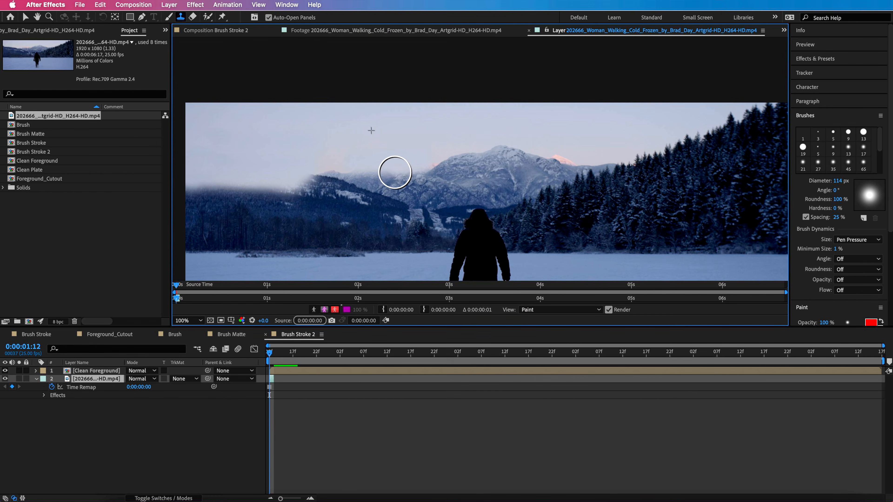
- Set the clone brush hardness to 31% and paint sky over the remaining mountains, the right-hand treetops and the woman's head
drag(838, 210, 847, 212)
mouse_move(344, 182)
mouse_down()
mouse_move(402, 185)
mouse_move(540, 149)
mouse_move(416, 199)
mouse_move(380, 204)
mouse_move(604, 158)
mouse_move(439, 195)
mouse_move(560, 193)
mouse_move(591, 183)
mouse_move(561, 176)
mouse_move(726, 146)
mouse_move(631, 145)
mouse_move(609, 127)
mouse_up()
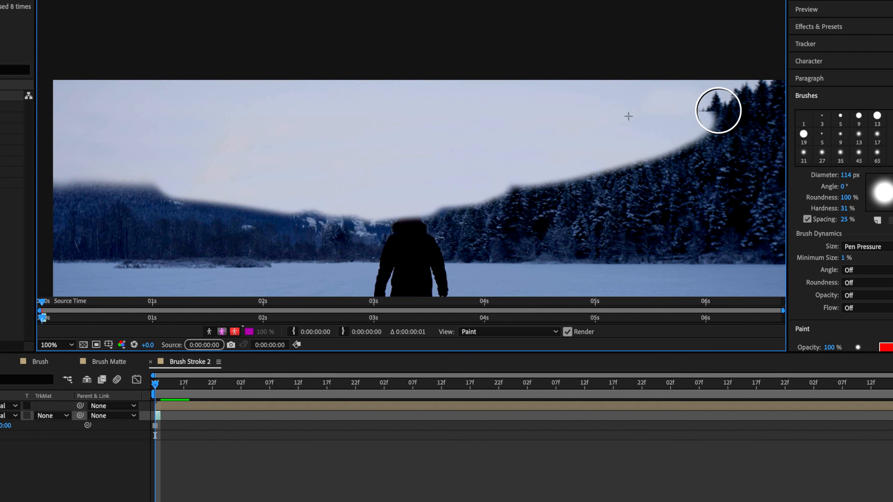
mouse_move(718, 111)
mouse_down()
mouse_move(731, 116)
mouse_move(779, 94)
mouse_move(697, 123)
mouse_move(734, 125)
mouse_move(609, 125)
mouse_move(681, 124)
mouse_up()
drag(348, 155, 473, 138)
alt+click(609, 162)
mouse_move(594, 197)
mouse_down()
mouse_move(397, 209)
mouse_move(187, 185)
mouse_move(396, 214)
mouse_move(689, 163)
mouse_move(633, 185)
mouse_up()
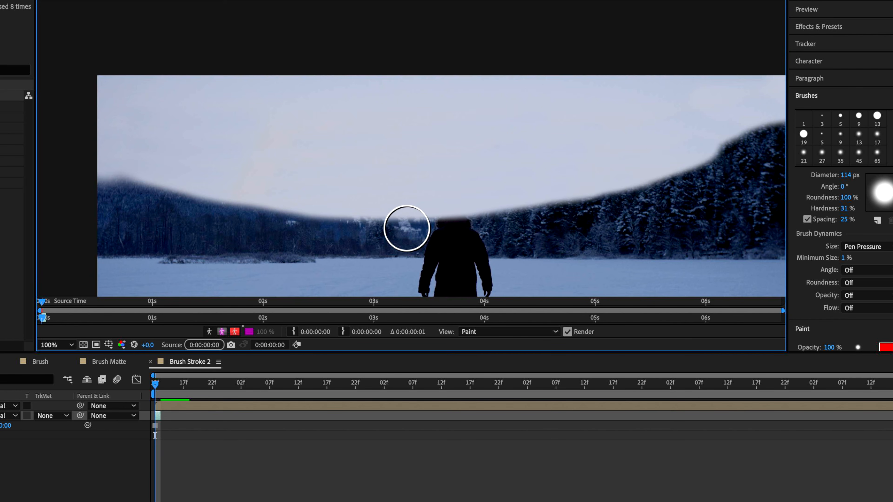
- Close the layer view and toggle the Clean Foreground layer's visibility to check it against the cloned sky in Brush Stroke 2
key(super+w)
click(80, 461)
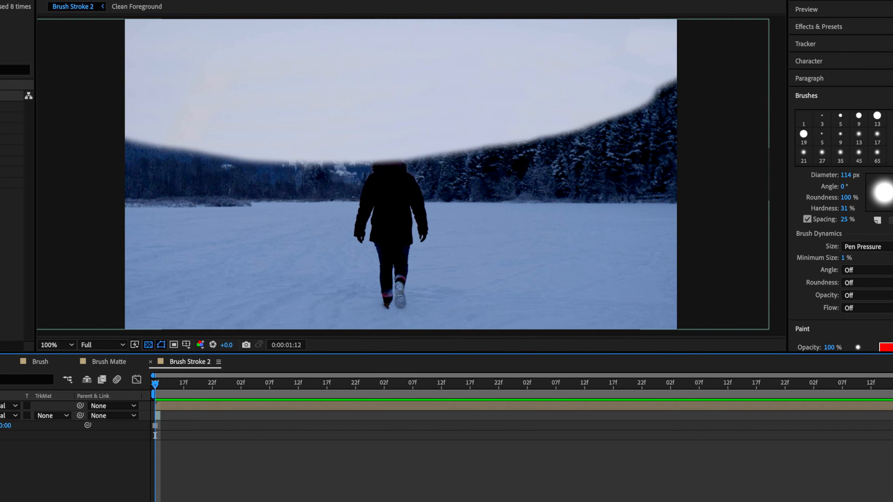
click(1, 406)
click(0, 406)
click(1, 406)
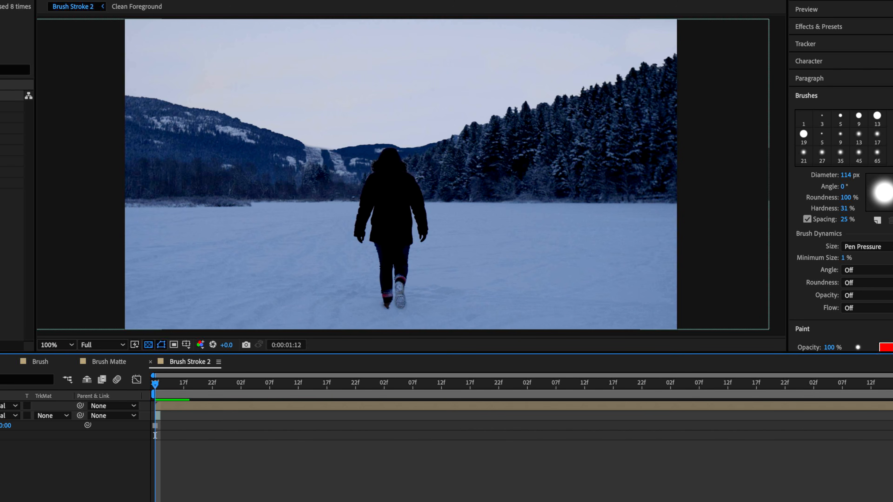
click(1, 406)
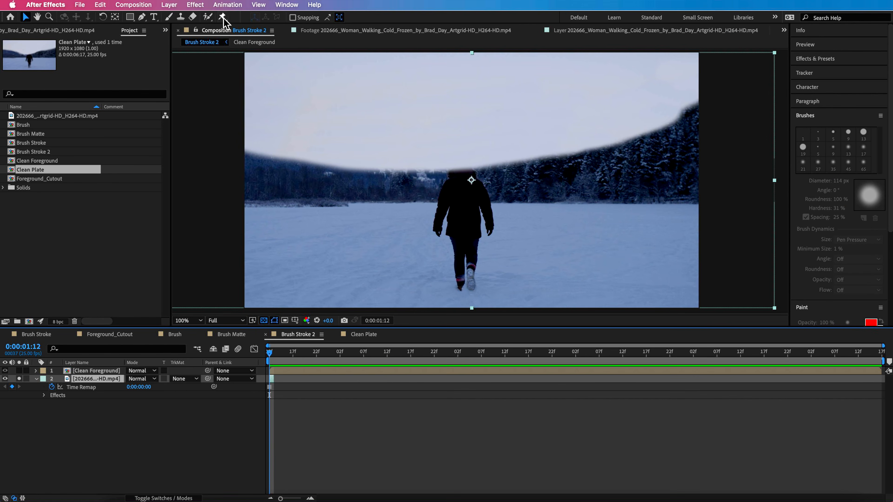
- Pre-compose the painted footage layer as Clean Background, moving all attributes into the new composition
click(170, 5)
click(186, 336)
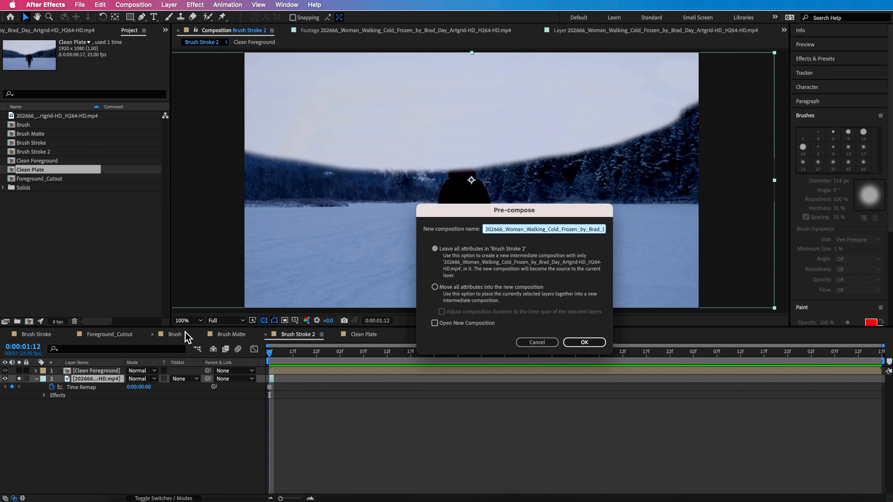
text(cl)
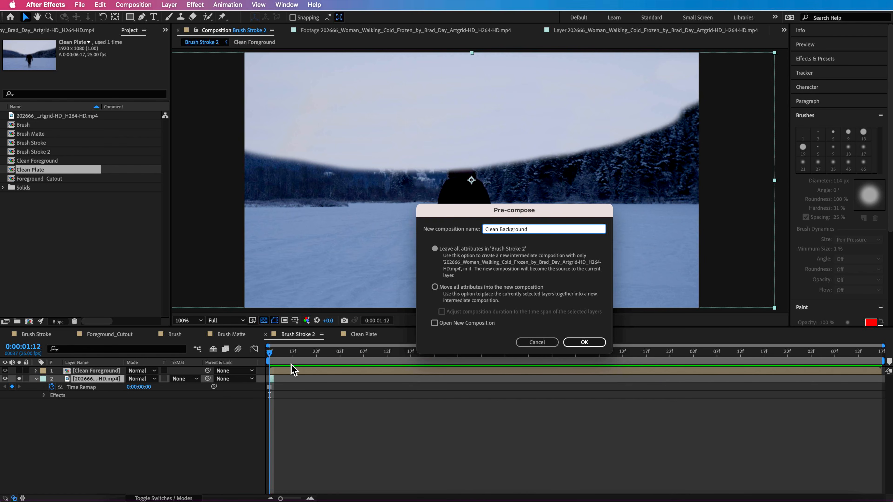
click(471, 288)
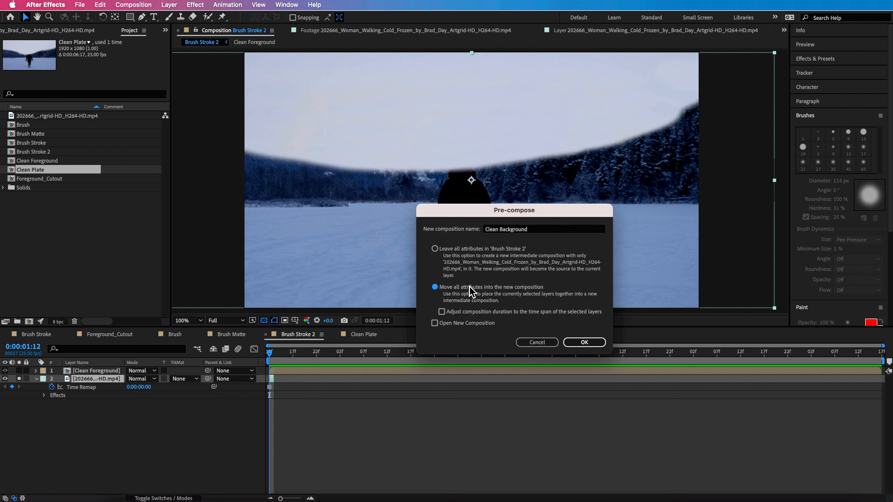
click(597, 346)
- Freeze the Clean Background layer at 0:00:01:12 and play back Brush Stroke 2 to check the composite
right_click(102, 382)
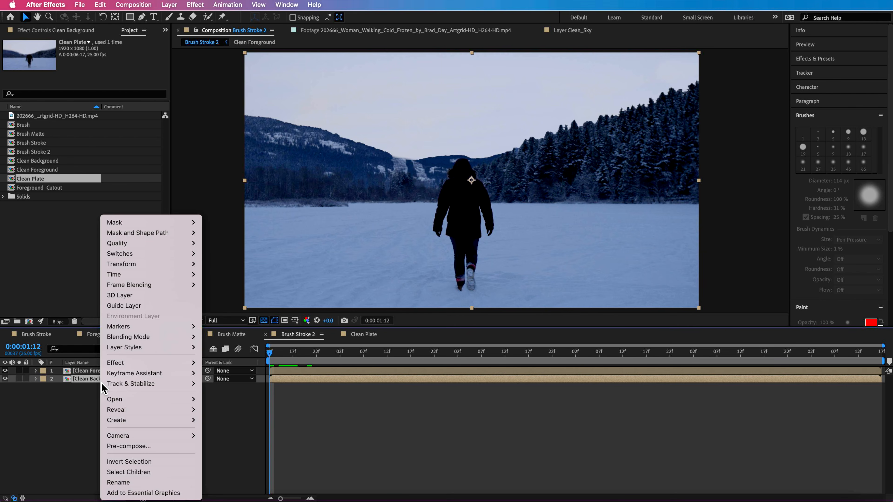
mouse_move(153, 276)
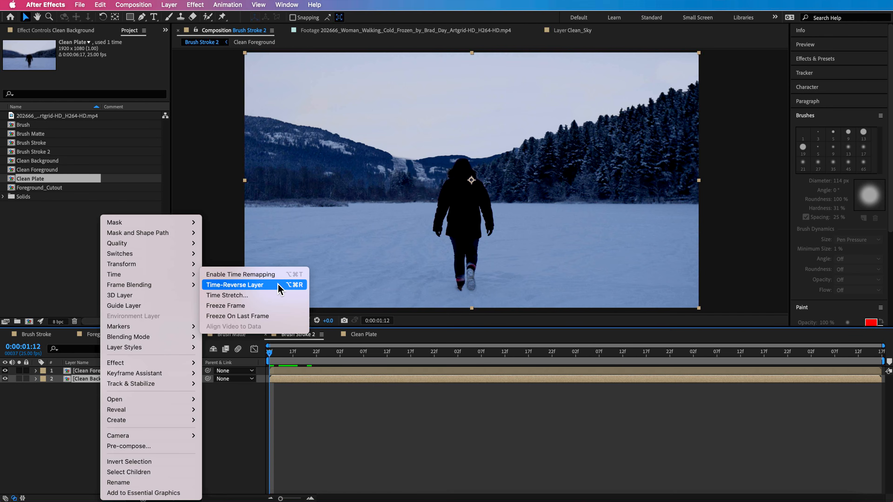
click(255, 306)
click(291, 354)
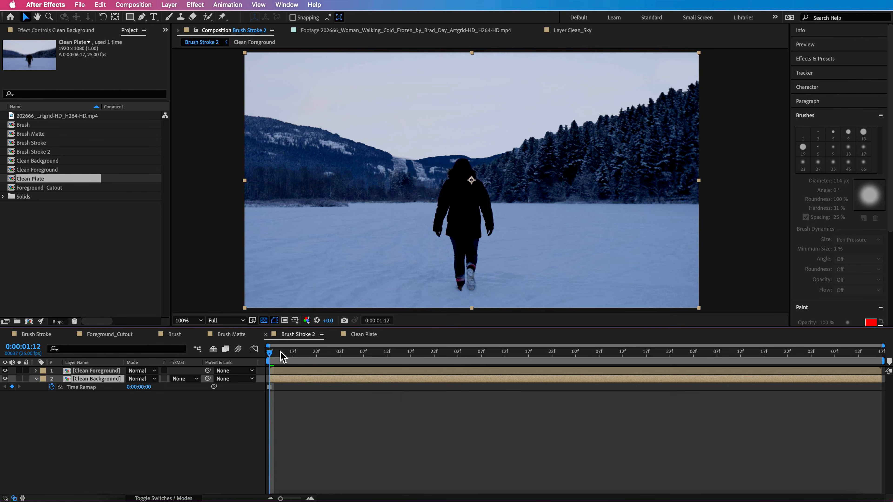
key(space)
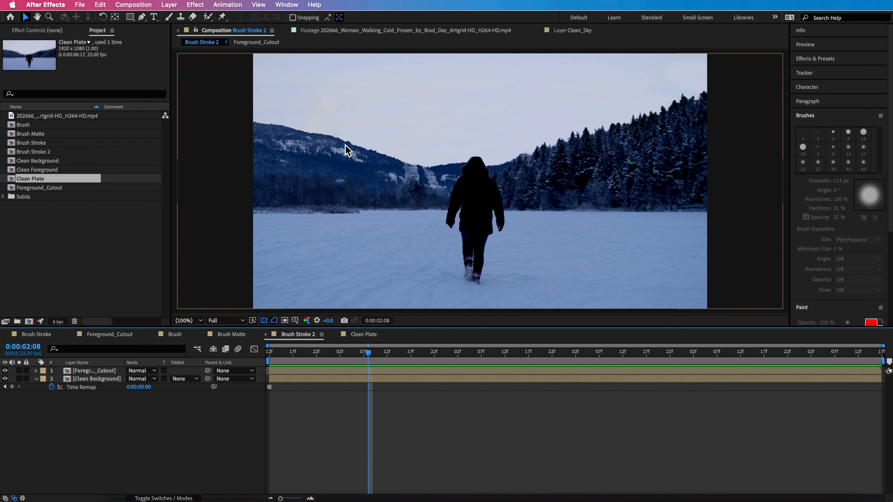
- Show the Foreground_Cutout layer's effect controls, close the Clean Plate timeline and return the playhead to 0:00:01:12
click(92, 371)
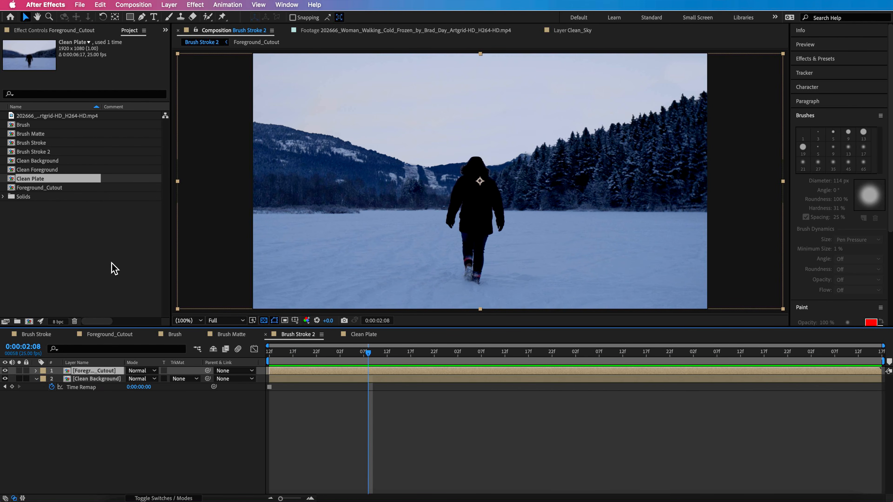
click(70, 31)
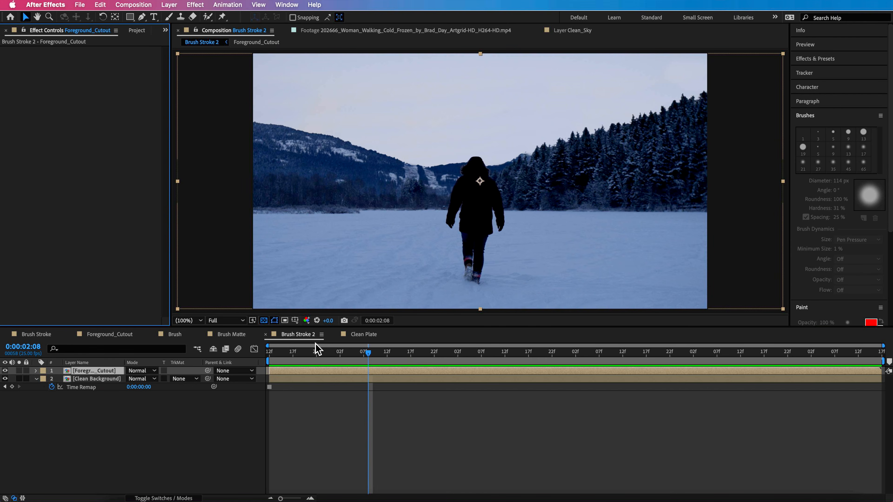
click(336, 335)
drag(333, 354, 267, 362)
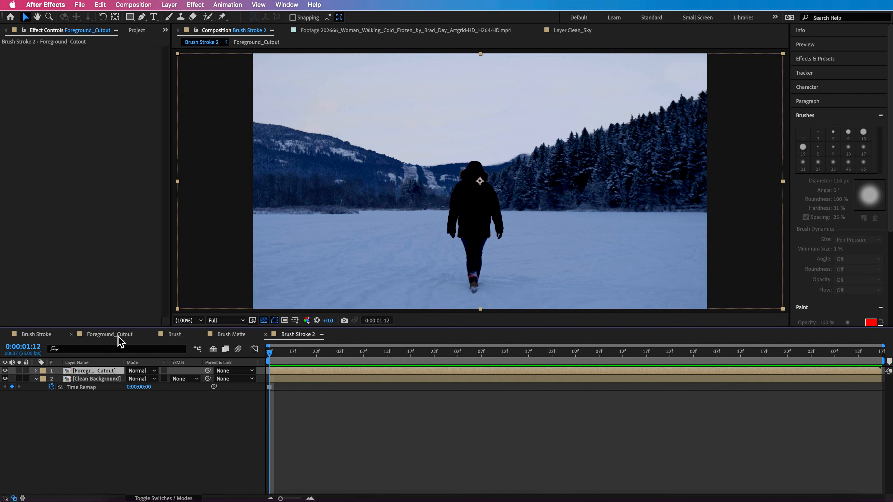
- Review the Foreground_Cutout, Brush and Brush Matte compositions, scrubbing through Brush Matte
click(109, 334)
click(175, 334)
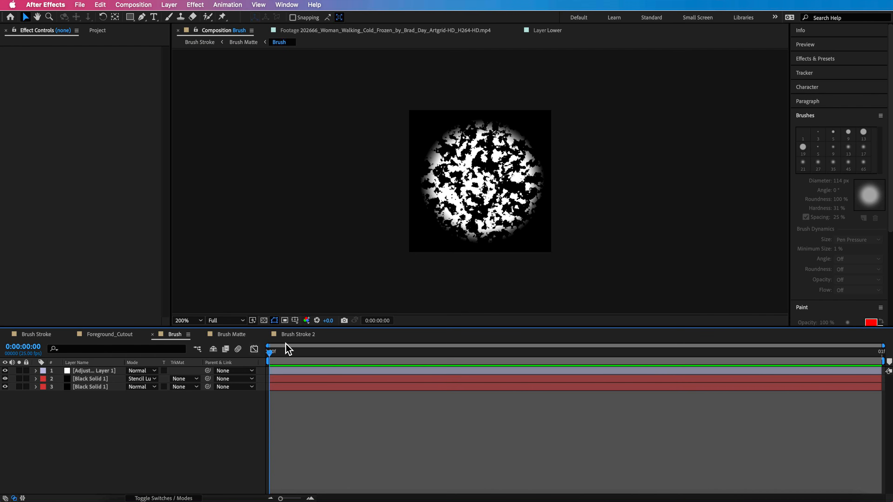
click(230, 334)
mouse_move(293, 357)
mouse_down()
mouse_move(453, 358)
mouse_move(534, 375)
mouse_move(455, 374)
mouse_up()
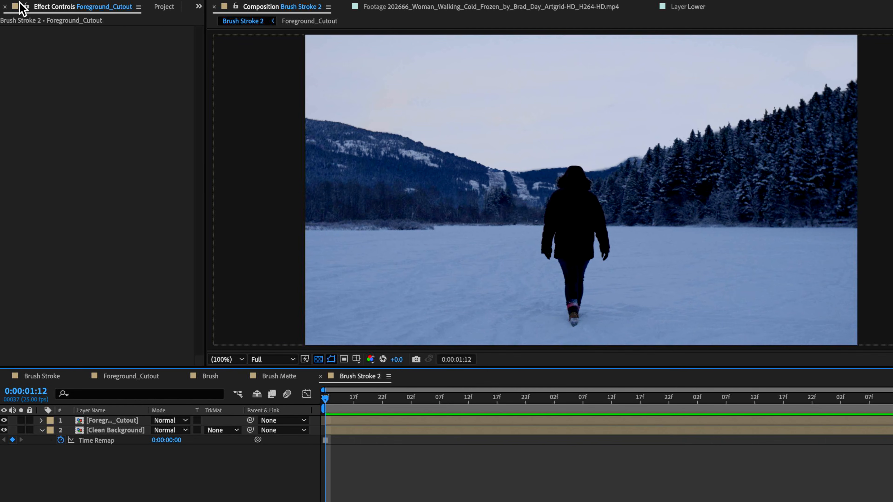
- Create a new composition of 300 x 300 px with the aspect ratio unlocked
click(164, 7)
right_click(52, 267)
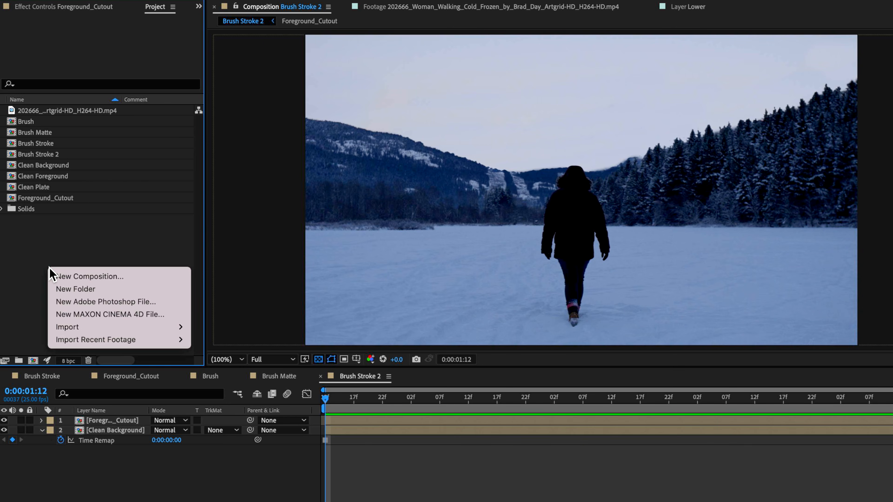
click(67, 275)
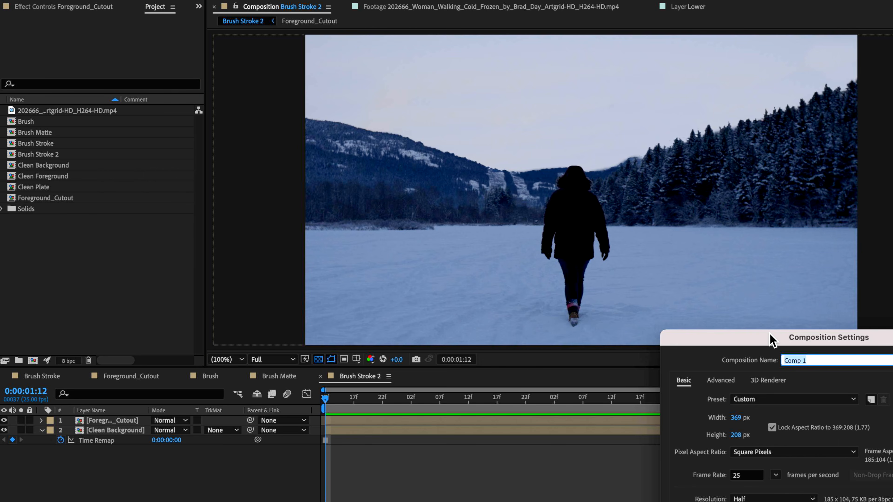
drag(770, 340, 566, 174)
click(533, 260)
text(300)
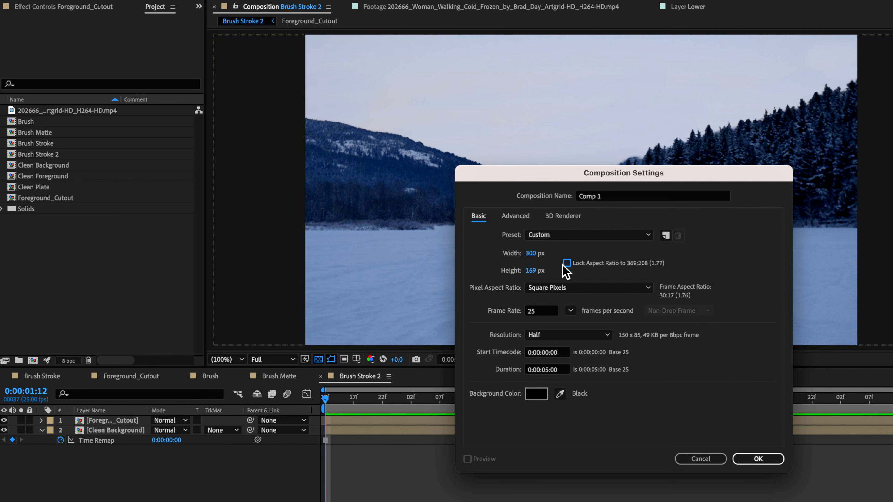
click(532, 272)
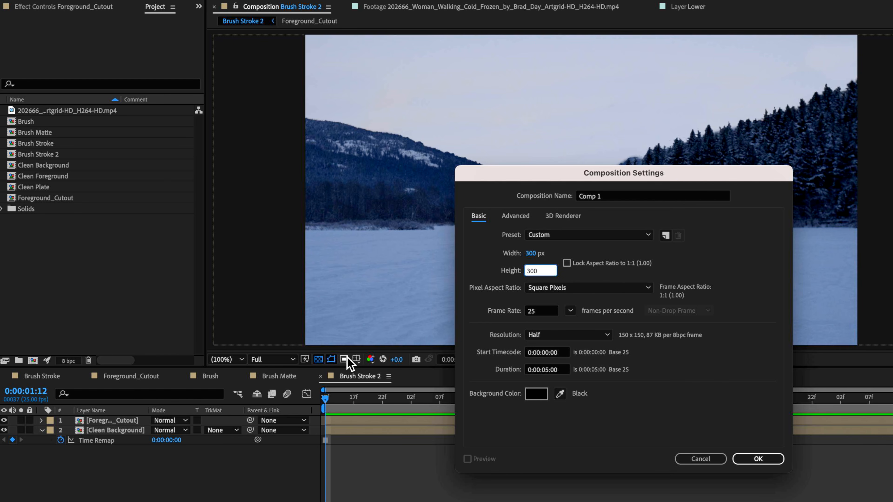
click(759, 458)
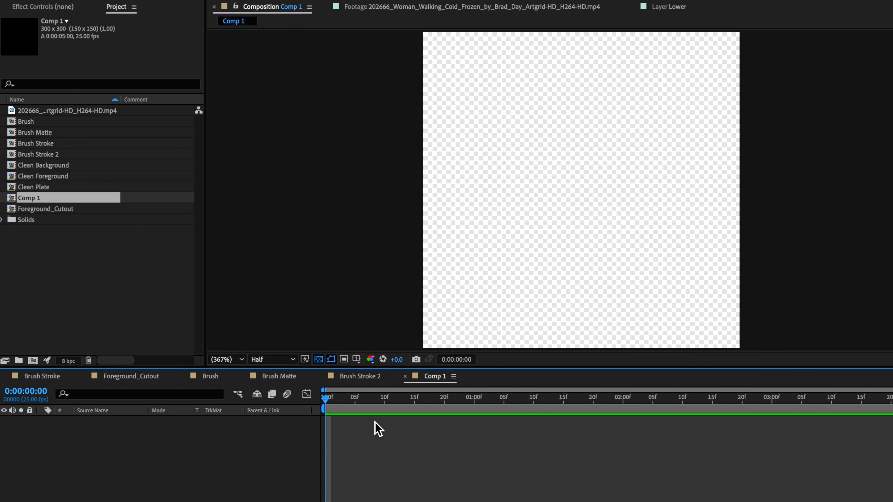
- Move the new composition's playhead to 0:00:00:20 and view the composition at 100%
key(shift+Page_Down)
key(shift+Page_Down)
key(slash)
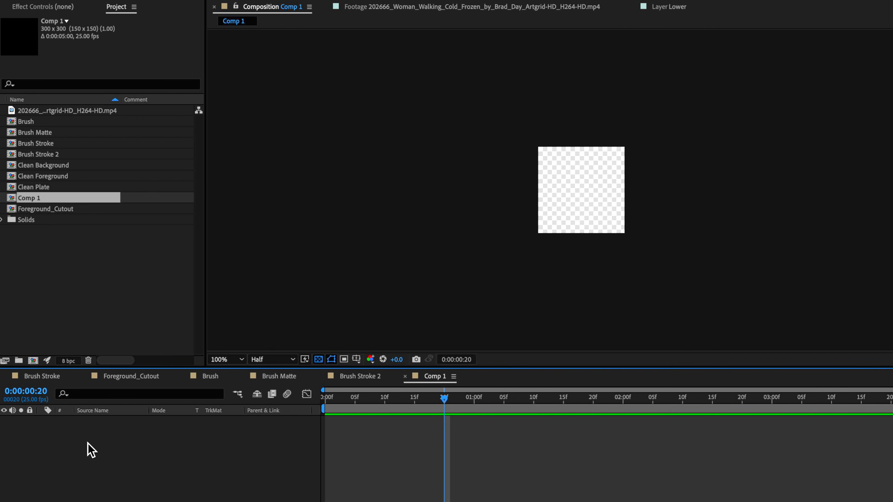
- Add a 300 x 300 px black solid to the new composition and duplicate the layer
right_click(91, 450)
mouse_move(132, 446)
click(263, 468)
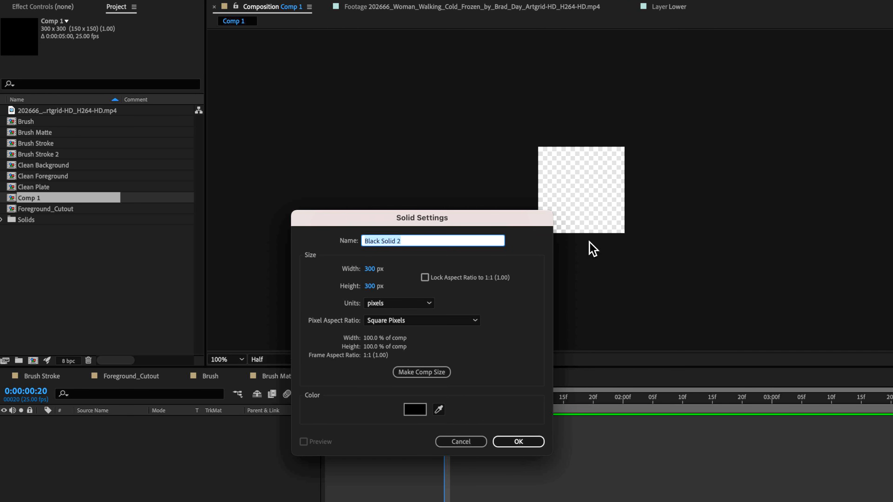
click(518, 442)
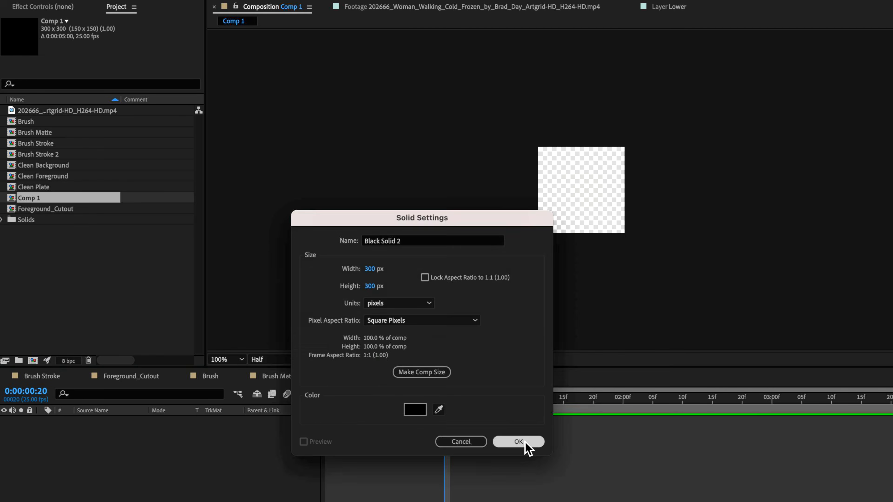
key(period)
key(ctrl+d)
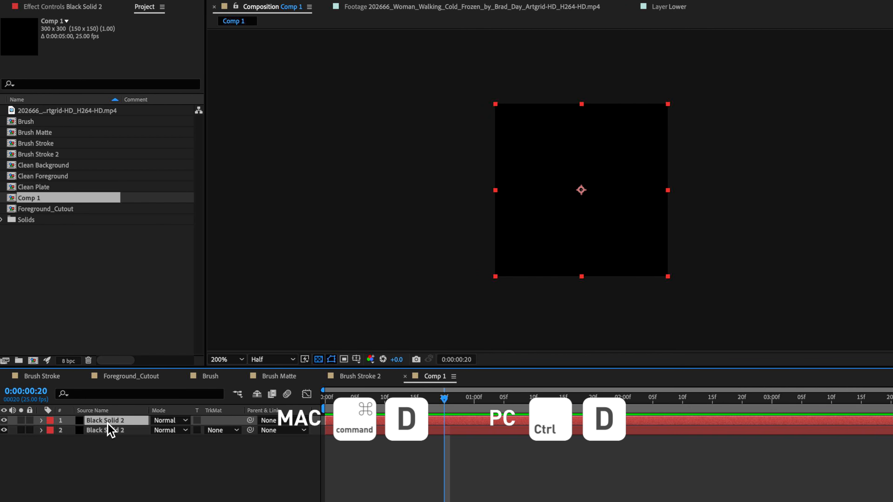
- Find the Fractal Noise effect and apply it to the upper black solid
key(F3)
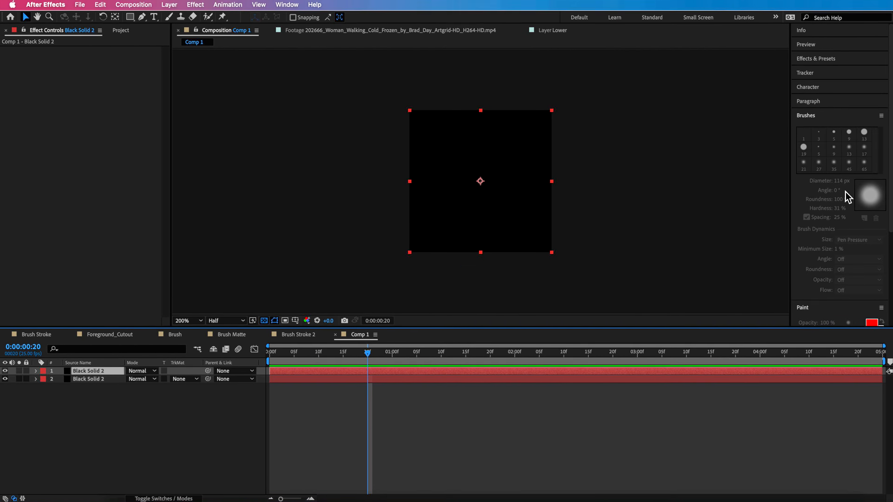
click(828, 119)
click(821, 59)
click(816, 72)
text(fract)
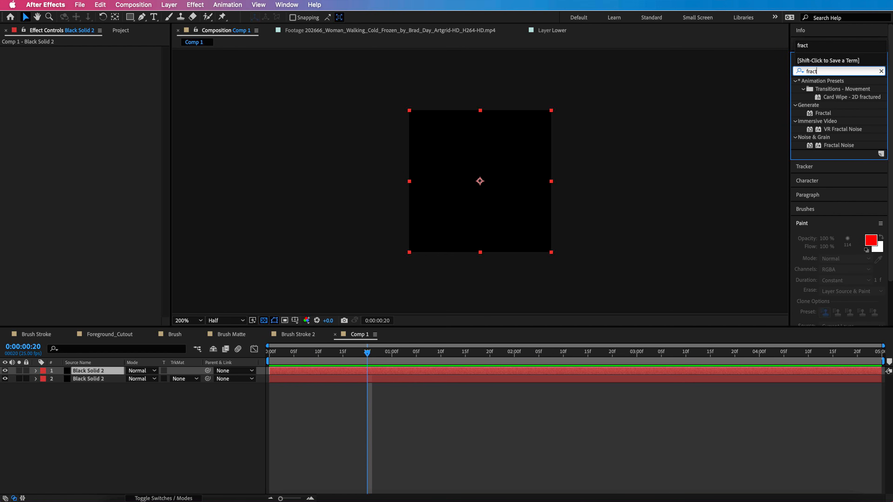
drag(838, 149, 517, 192)
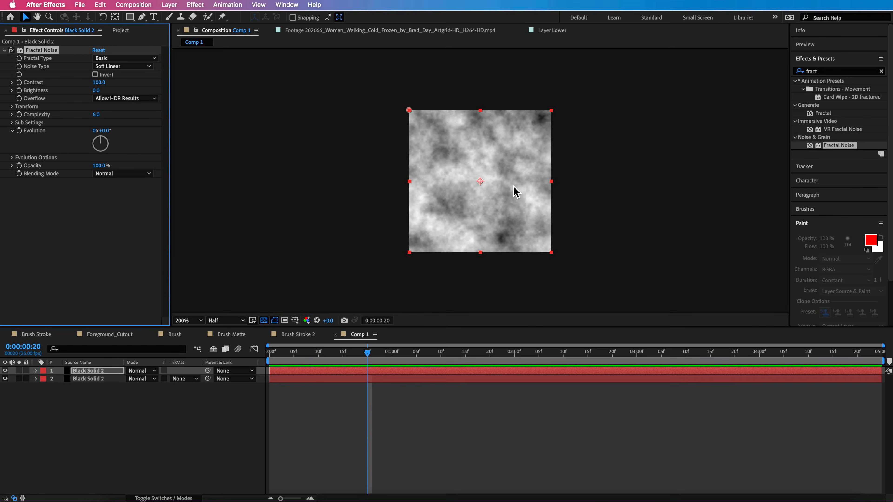
click(340, 219)
click(307, 371)
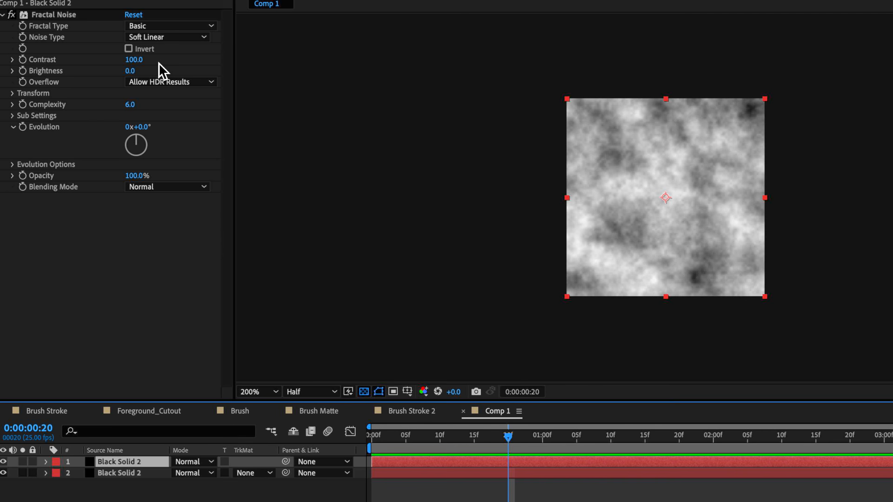
- Set the Fractal Noise contrast to 1215, brightness to -74 and scale to 41
drag(101, 82, 182, 81)
drag(250, 58, 258, 66)
mouse_move(134, 72)
mouse_down()
mouse_move(145, 74)
mouse_move(116, 82)
mouse_move(126, 81)
mouse_up()
click(14, 94)
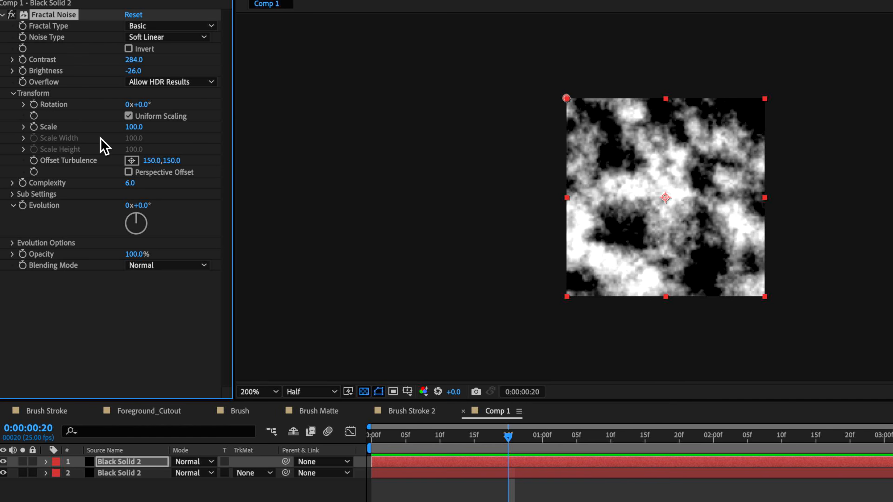
drag(134, 129, 104, 139)
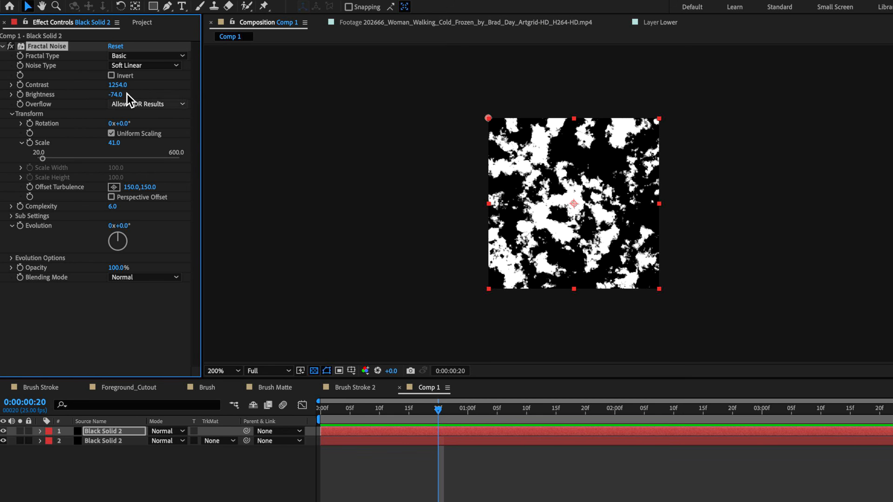
drag(118, 85, 110, 85)
drag(102, 88, 104, 93)
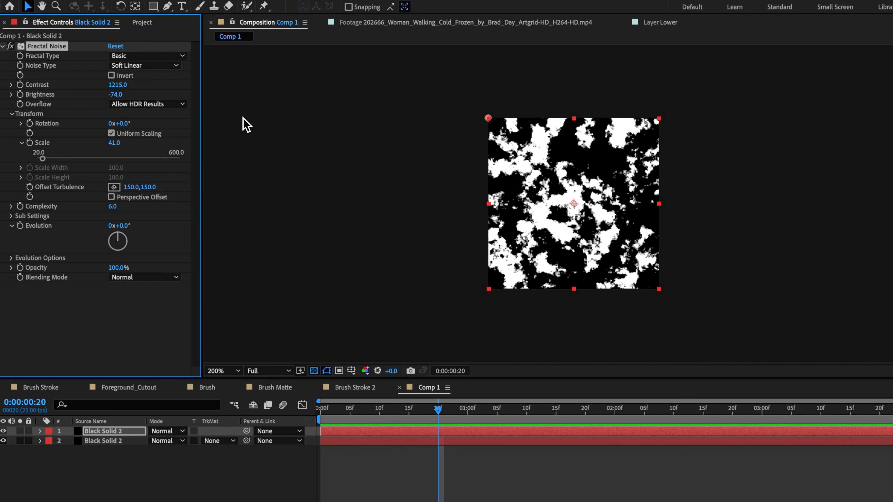
- Draw a circular mask with the Ellipse tool around nearly the whole Fractal Noise solid
drag(153, 6, 188, 34)
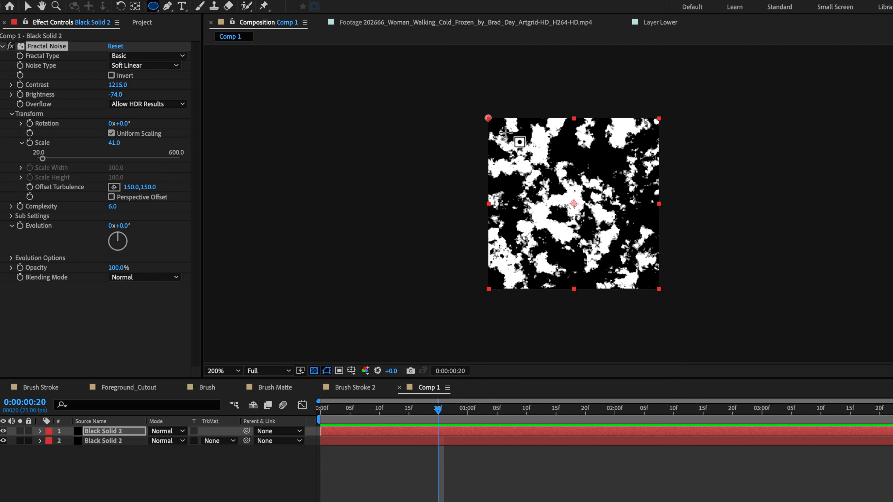
drag(500, 129, 650, 285)
key(shift)
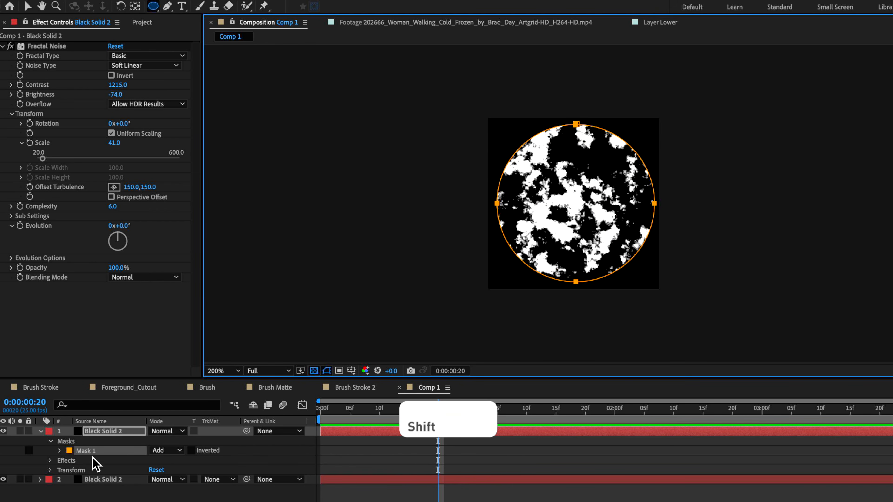
- Set the circular mask's feather to 41 pixels and its expansion to -25 pixels
click(63, 453)
drag(171, 470, 202, 474)
drag(154, 489, 190, 473)
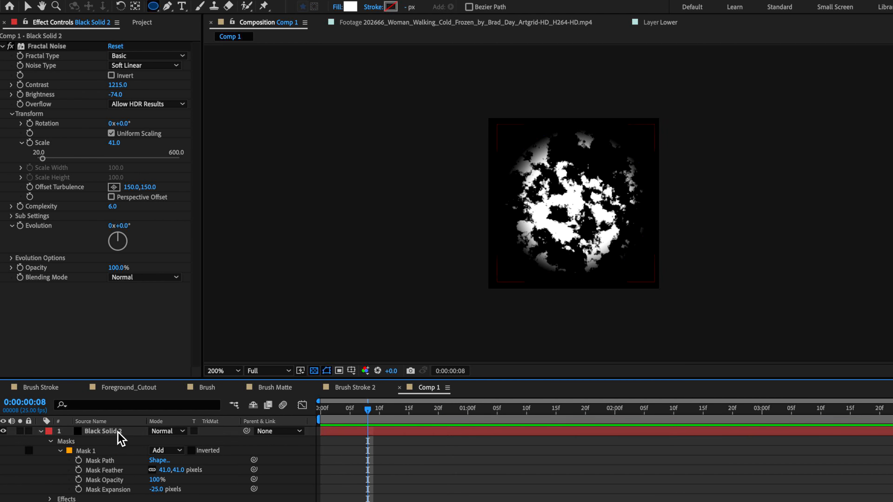
click(116, 431)
key(ctrl+d)
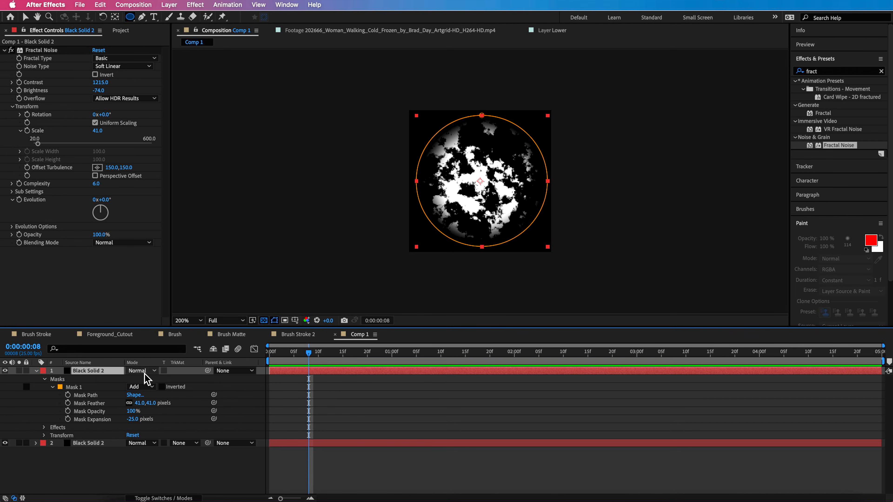
click(35, 371)
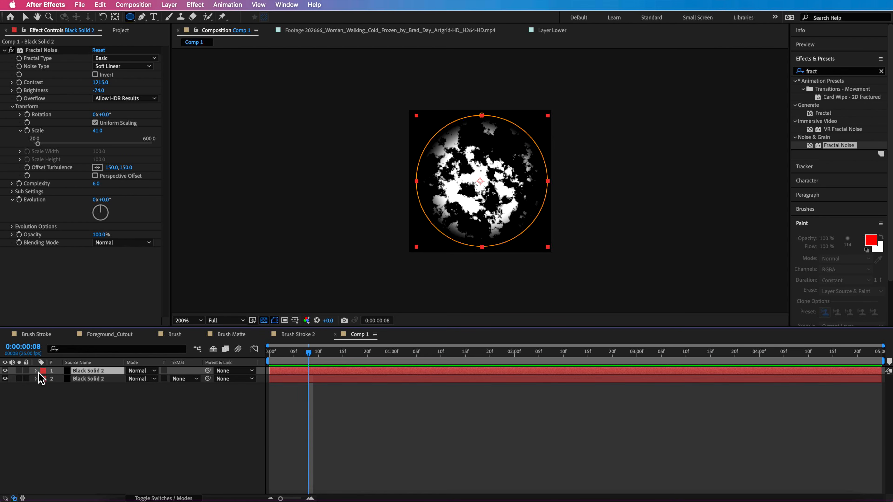
- Change the Fractal Noise solid's blending mode to Stencil Luma and deselect the layer
click(159, 498)
click(147, 499)
click(154, 374)
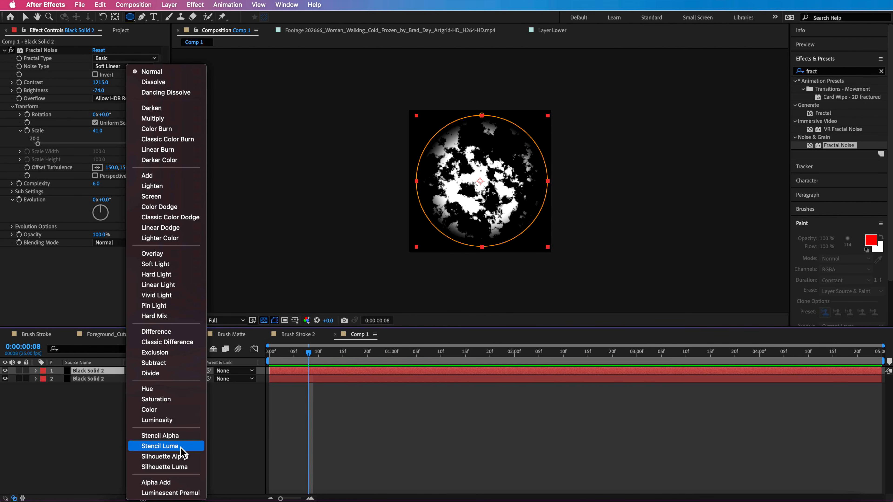
click(160, 446)
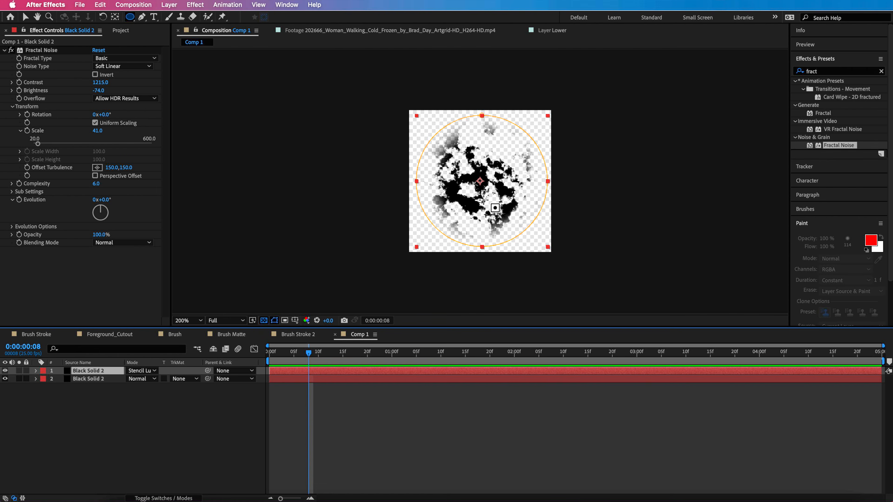
key(v)
click(141, 443)
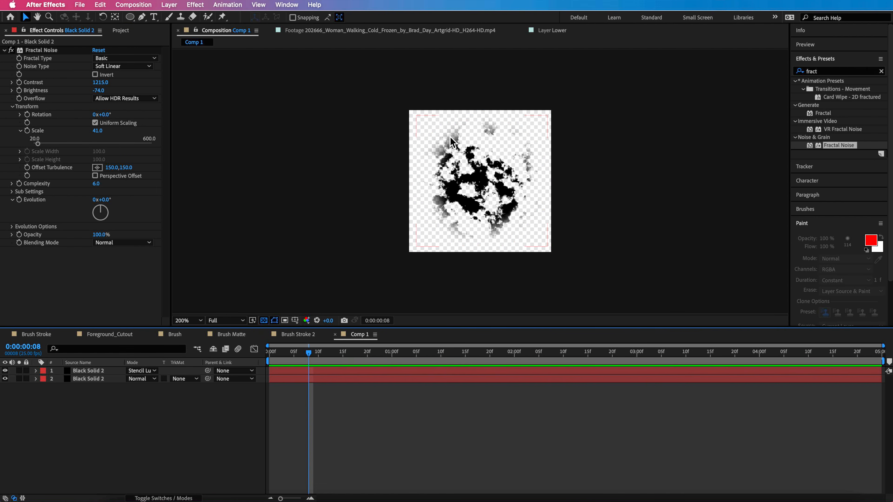
- Add an adjustment layer above both solids and apply the Fill effect to it
click(84, 371)
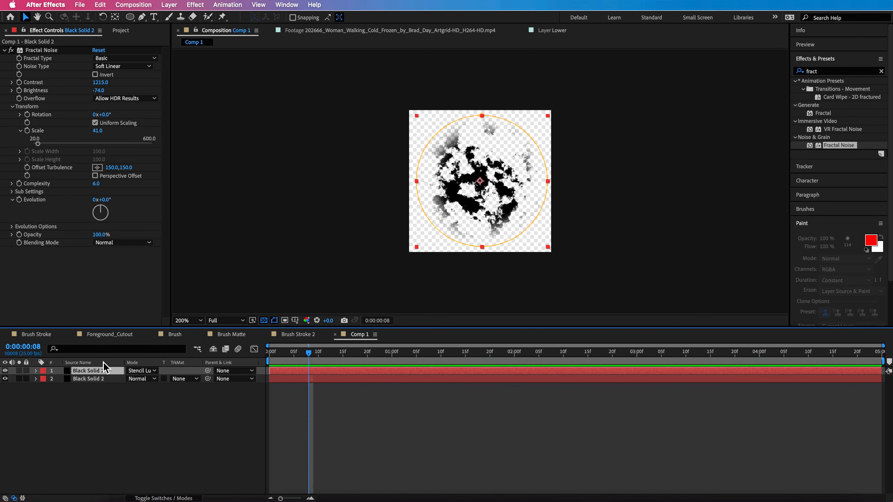
right_click(90, 400)
mouse_move(123, 388)
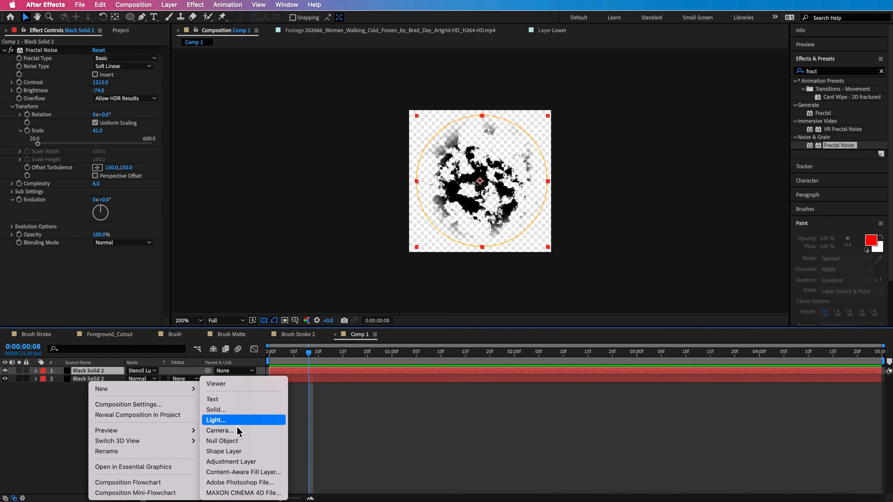
click(228, 465)
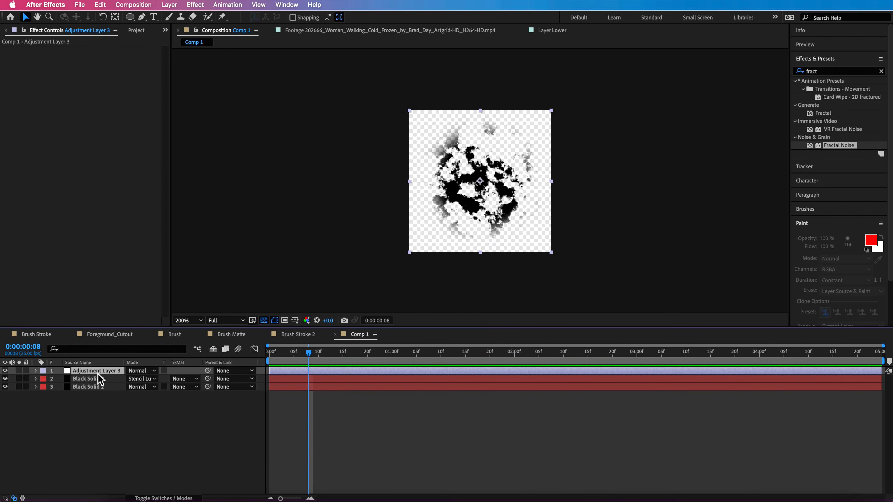
click(820, 71)
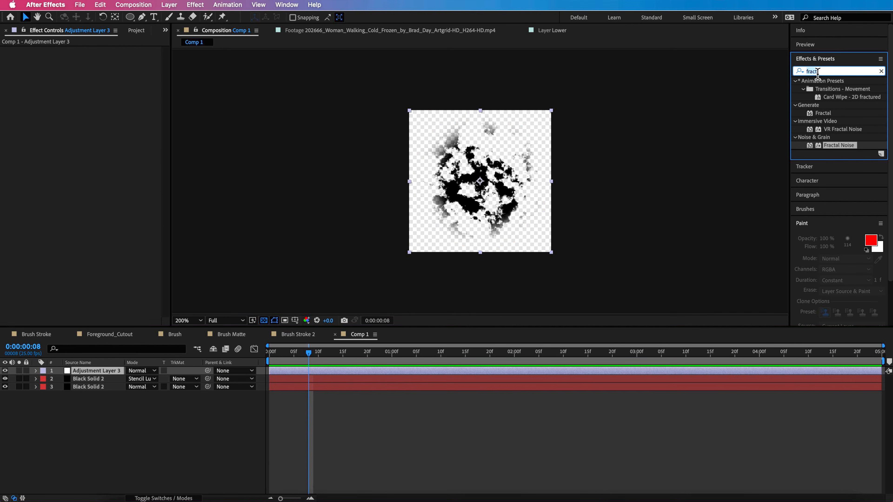
text(fill)
drag(829, 129, 497, 197)
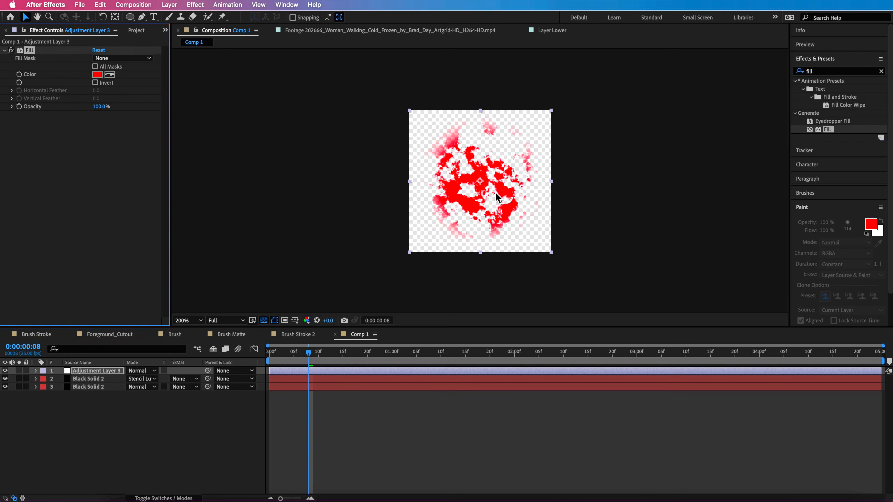
- Set the Fill effect's colour on the adjustment layer to white
click(97, 74)
click(584, 348)
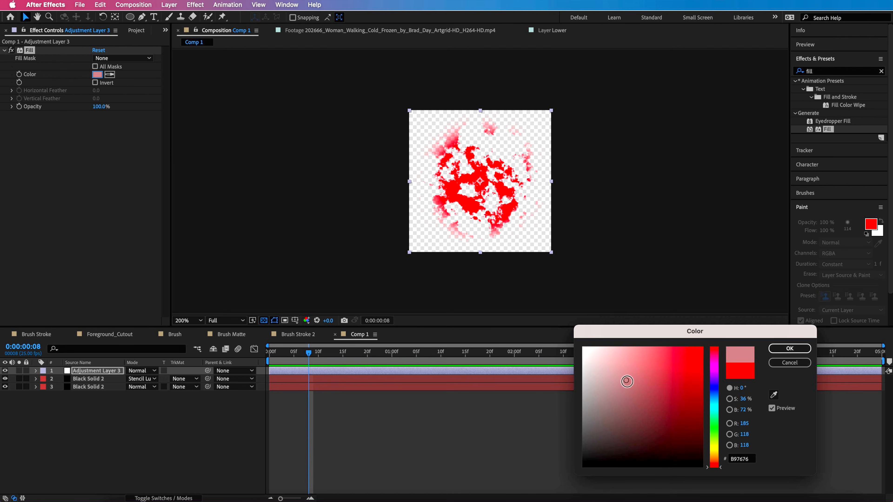
click(791, 345)
click(173, 439)
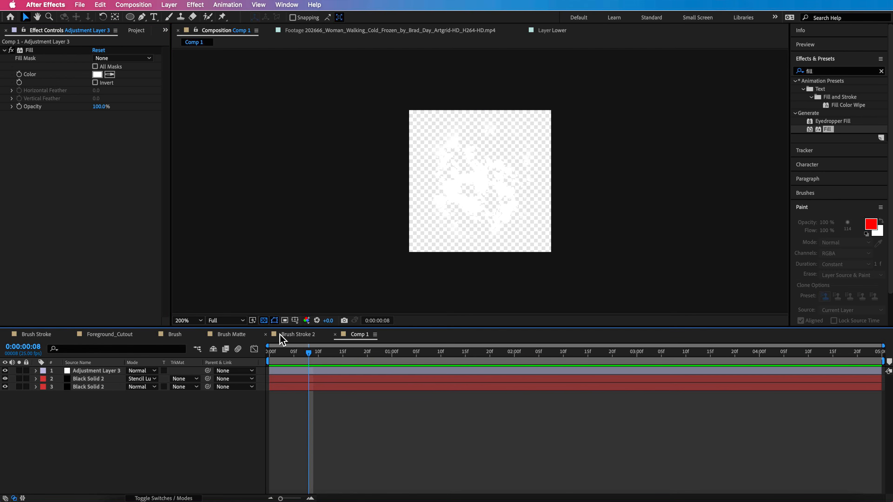
click(265, 323)
click(265, 322)
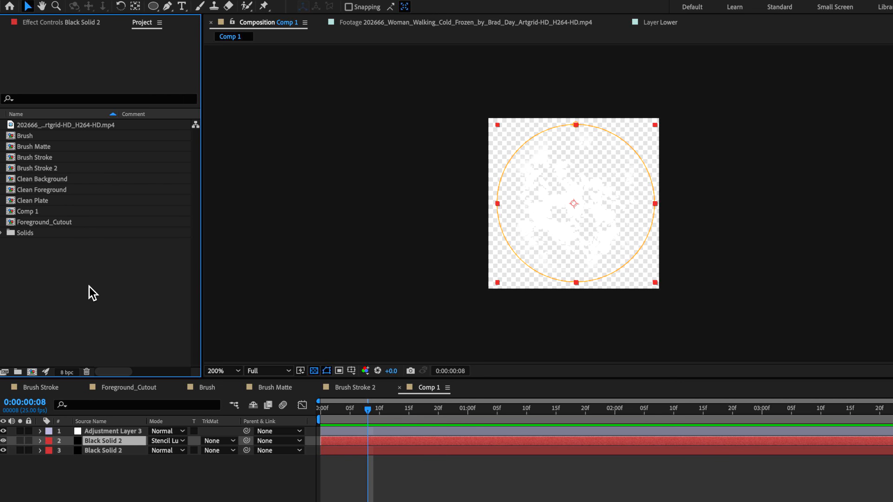
- Create a new composition named Brush Matte with the HDTV 1080 25 preset
right_click(41, 274)
click(72, 277)
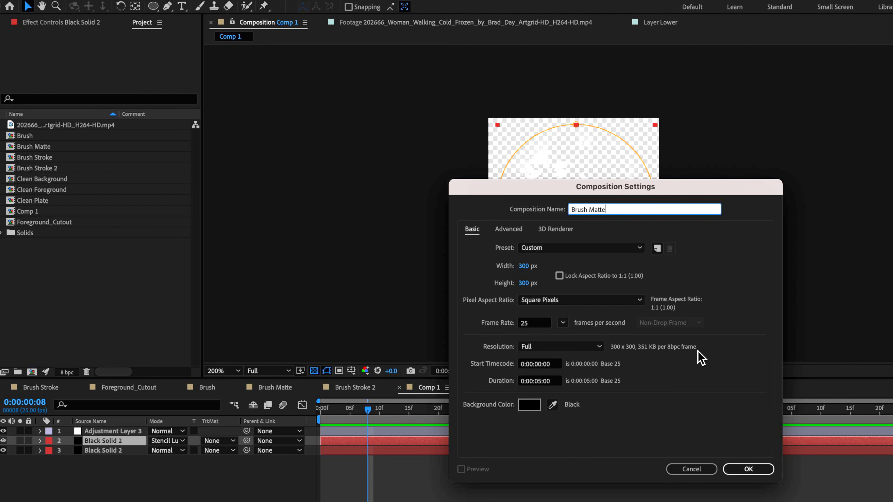
click(559, 249)
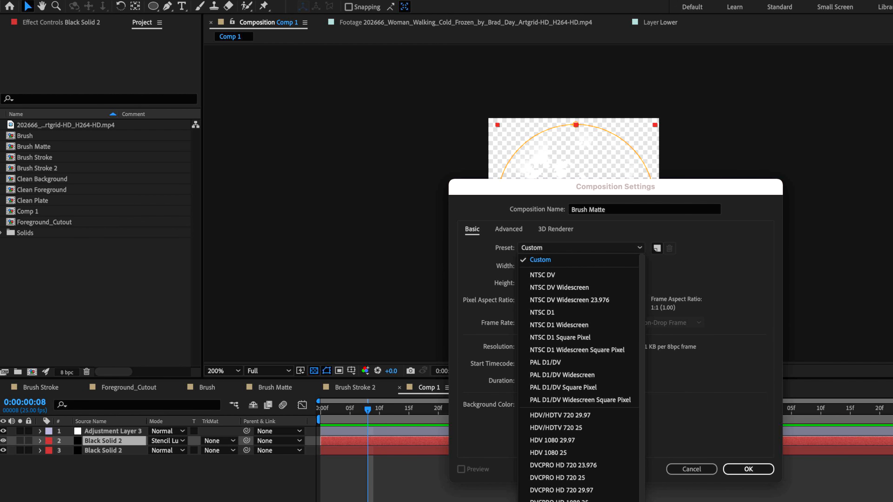
click(559, 501)
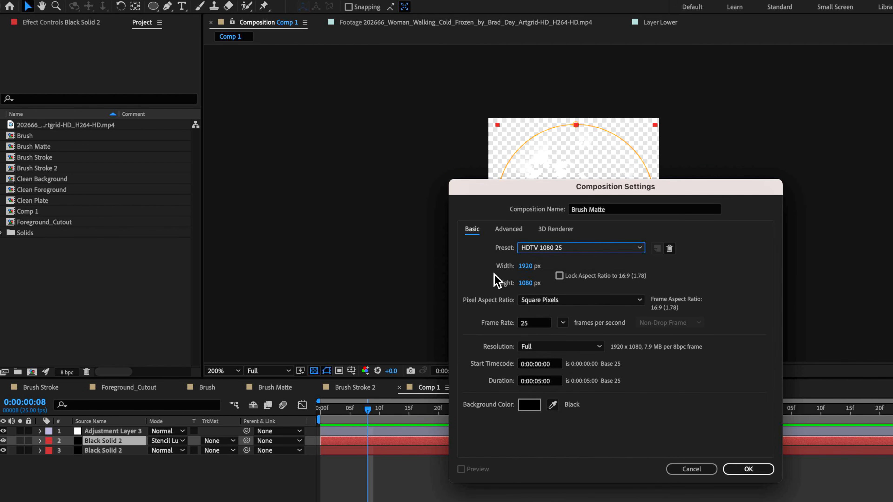
click(748, 469)
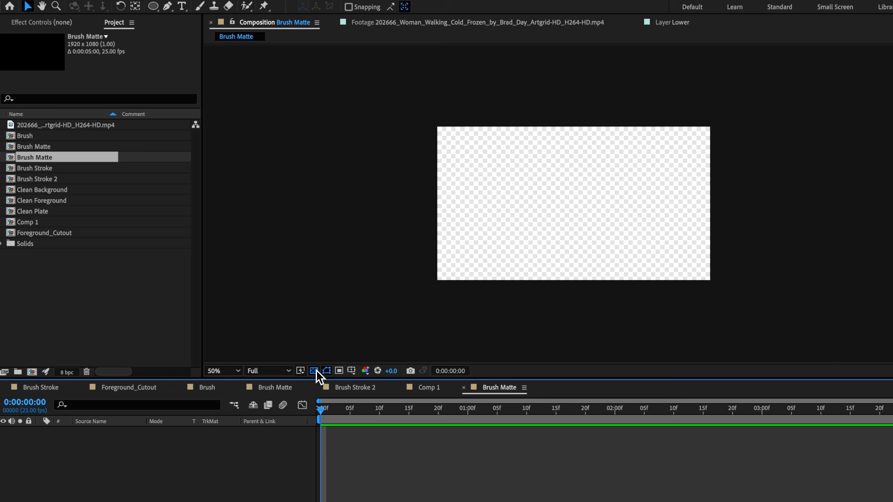
- Turn off the transparency grid in the new Brush Matte composition and add Comp 1 to it as a layer
click(314, 371)
click(429, 391)
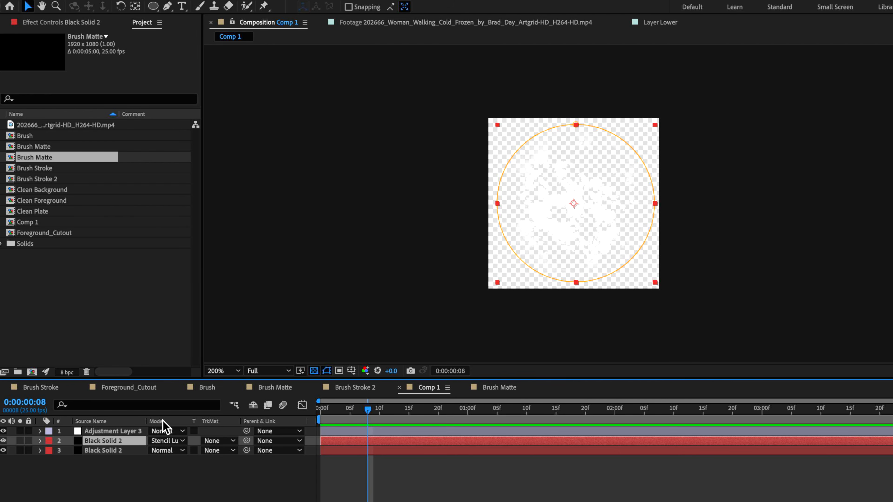
click(493, 390)
click(29, 222)
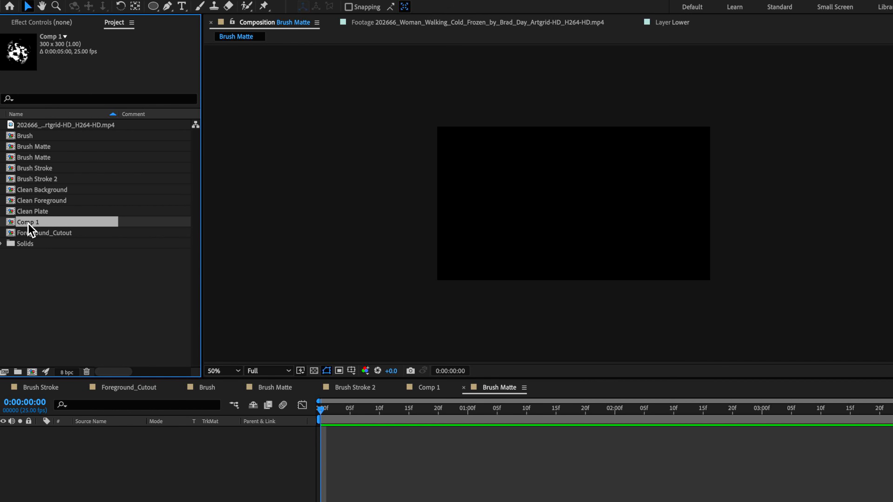
drag(24, 225, 164, 471)
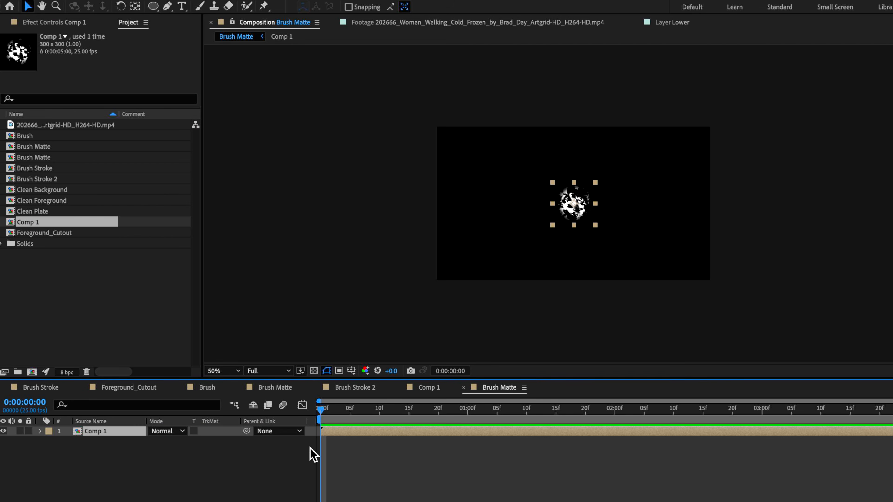
- Move the Comp 1 brush layer towards the upper left of the frame and scale it down slightly
key(slash)
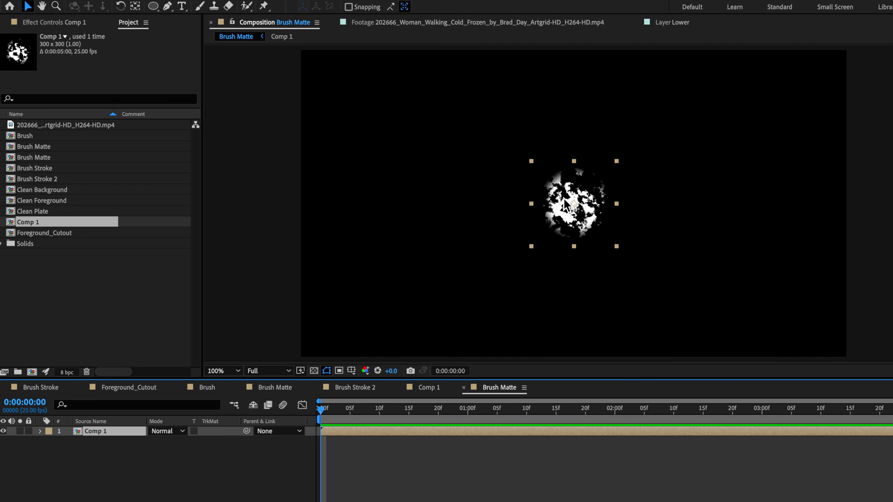
drag(613, 217, 469, 167)
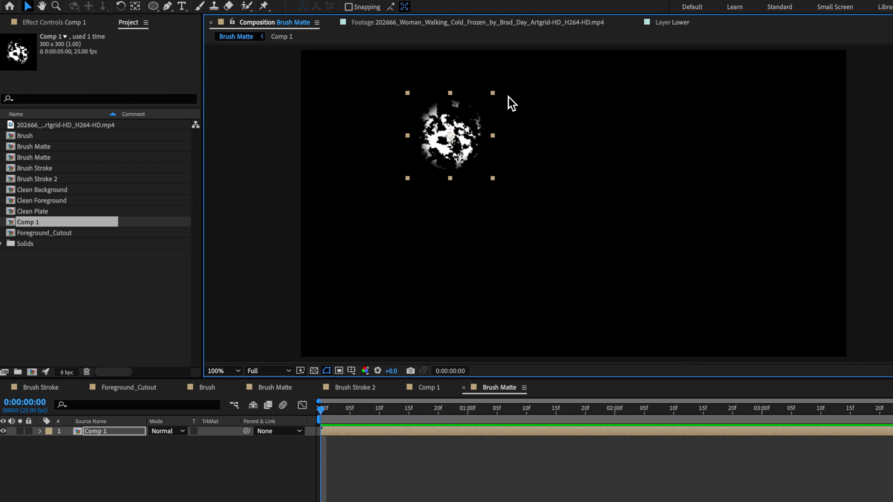
drag(493, 93, 486, 104)
- Place the Comp 1 brush layer at about 474, 242 and set a Position keyframe at 0:00:00:00
drag(470, 142, 459, 131)
key(p)
click(69, 441)
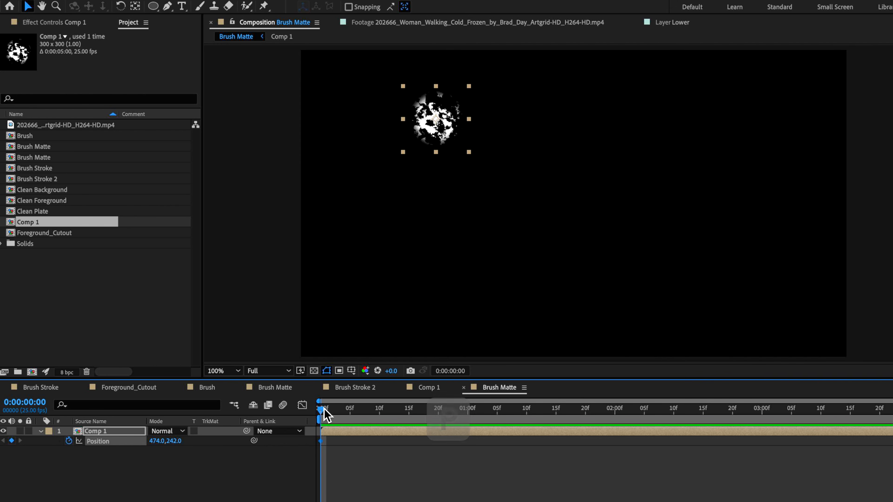
- Add Position keyframes to the Comp 1 brush layer at 0:00:00:07 (about 620, 536) and 0:00:00:14 (about 646, 168)
click(362, 410)
click(428, 133)
drag(428, 133, 472, 217)
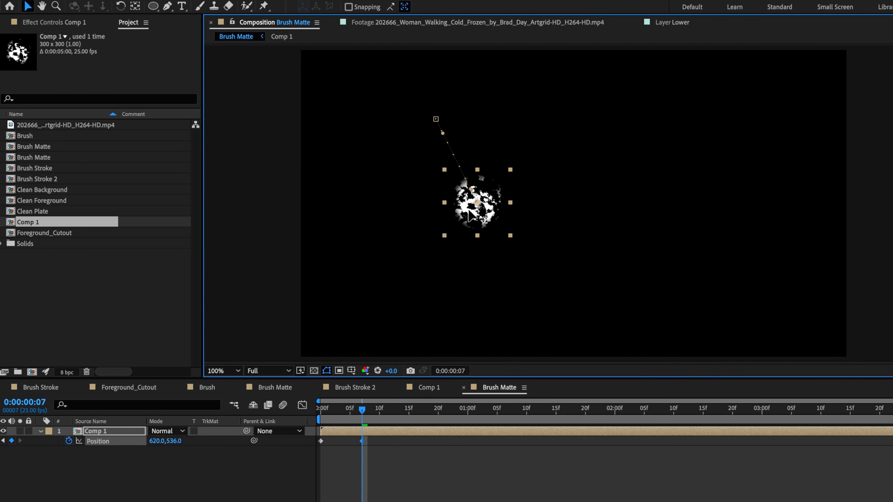
click(405, 415)
drag(492, 227, 497, 122)
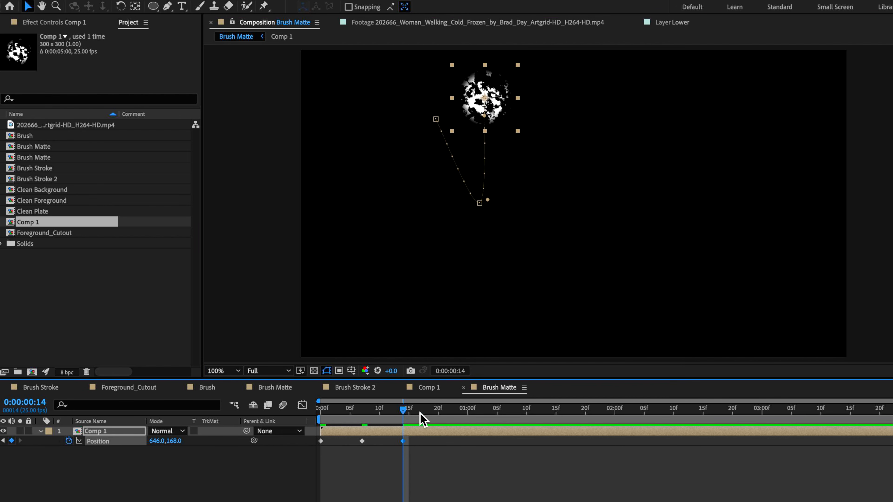
- Extend the brush's zigzag path with Position keyframes at 0:00:01:00, 0:00:01:10, 0:00:01:16 and 0:00:01:21, ending at about 1096, 136
click(468, 409)
drag(492, 120, 632, 121)
key(shift+Page_Down)
key(Page_Down)
key(Page_Down)
click(562, 409)
click(591, 409)
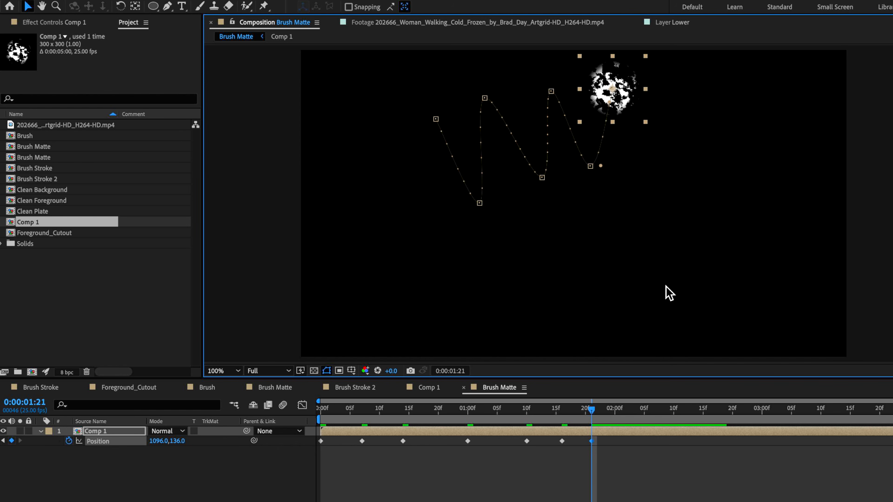
- Add Position keyframes lower at 0:00:02:04 (about 1196, 388) and back up at 0:00:02:13, and play the motion from the start
drag(599, 410, 639, 409)
drag(635, 103, 664, 173)
drag(647, 412, 692, 410)
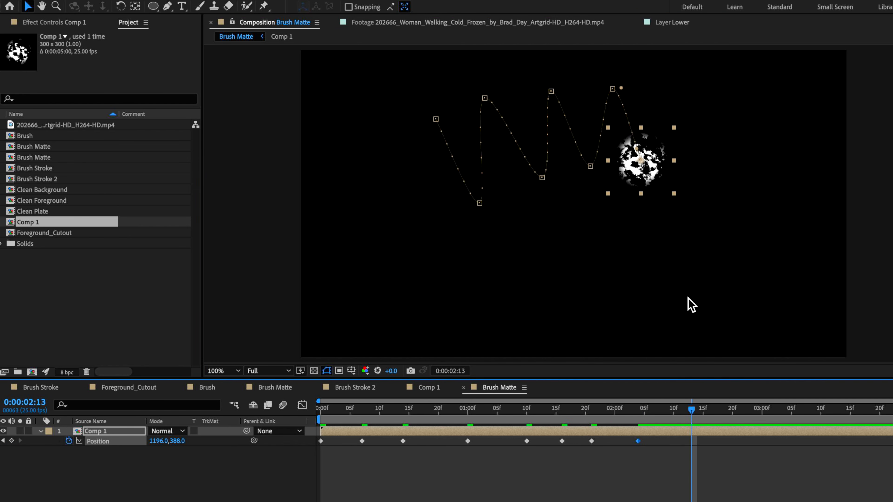
drag(657, 195, 677, 133)
drag(691, 415, 233, 448)
key(space)
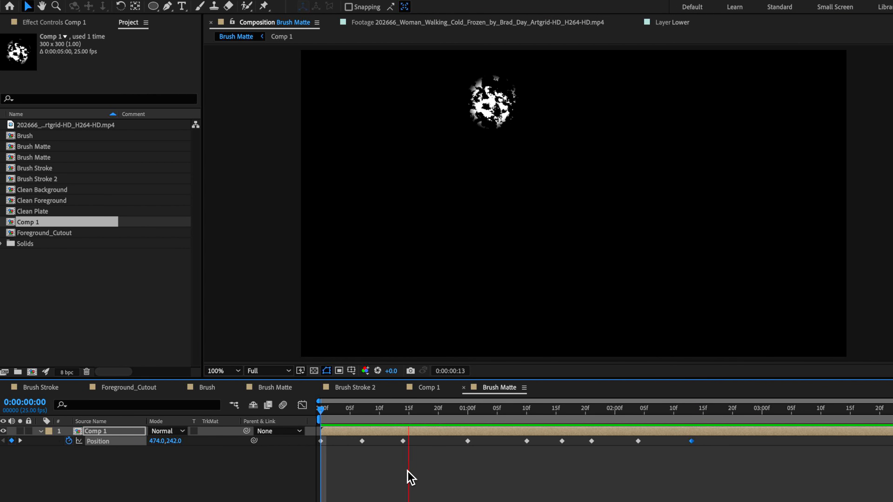
- Apply Easy Ease to all Position keyframes of the brush layer and preview the motion
drag(701, 437, 321, 475)
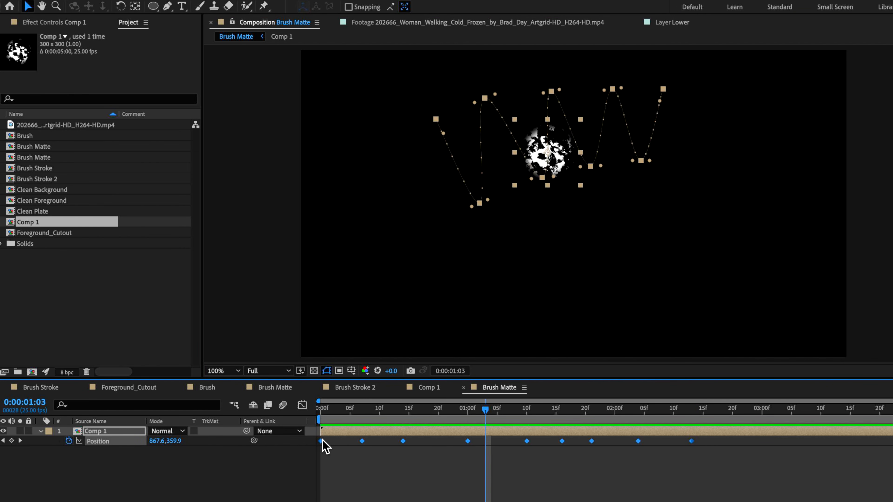
right_click(322, 441)
click(492, 501)
key(Home)
key(space)
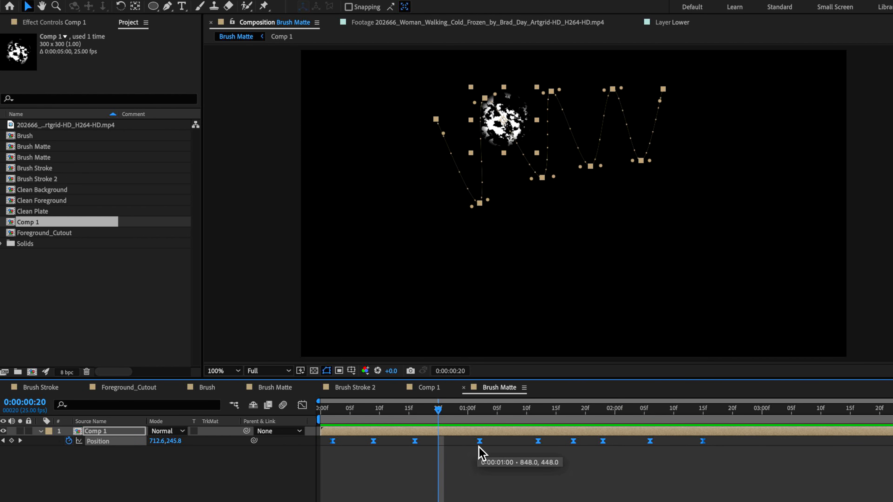
- Shift the later Position keyframes earlier to speed up the brush motion, with the last one at about 0:00:02:05
click(728, 453)
mouse_move(713, 437)
mouse_down()
mouse_move(478, 463)
mouse_move(440, 455)
mouse_up()
click(440, 455)
drag(689, 439, 481, 464)
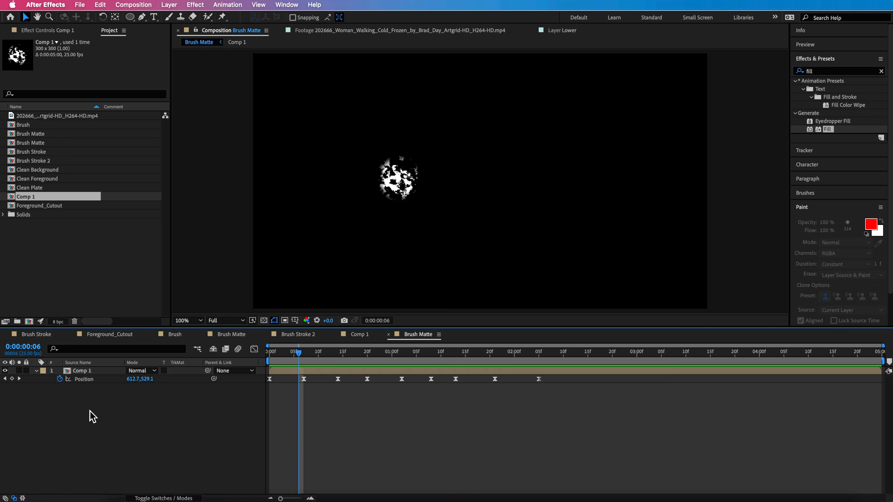
- Add a new adjustment layer above the Comp 1 layer in Brush Matte
right_click(90, 417)
mouse_move(123, 388)
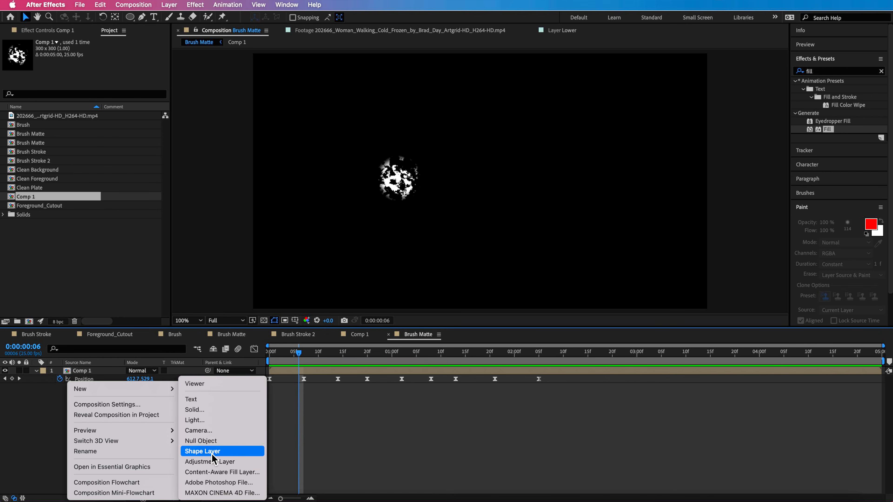
click(213, 462)
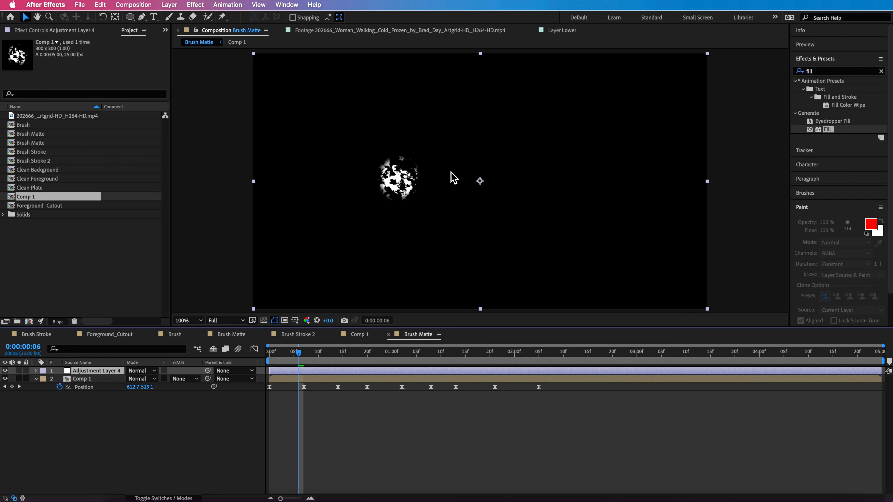
- Find the Echo effect and apply it to the new adjustment layer
click(822, 73)
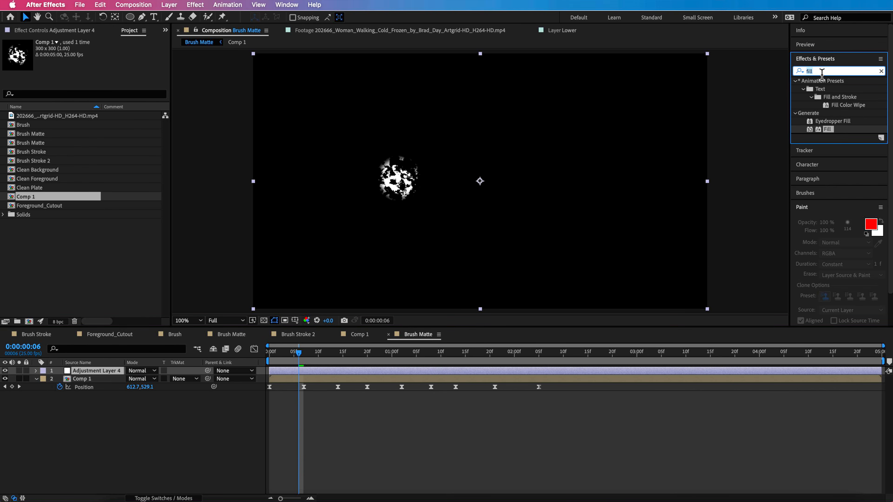
key(BackSpace)
key(BackSpace)
key(BackSpace)
key(BackSpace)
text(echo)
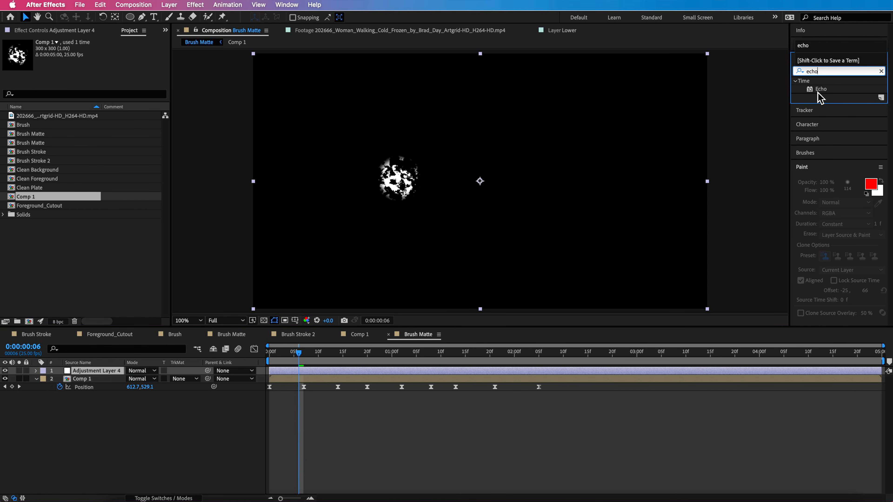
click(830, 90)
drag(819, 92, 85, 376)
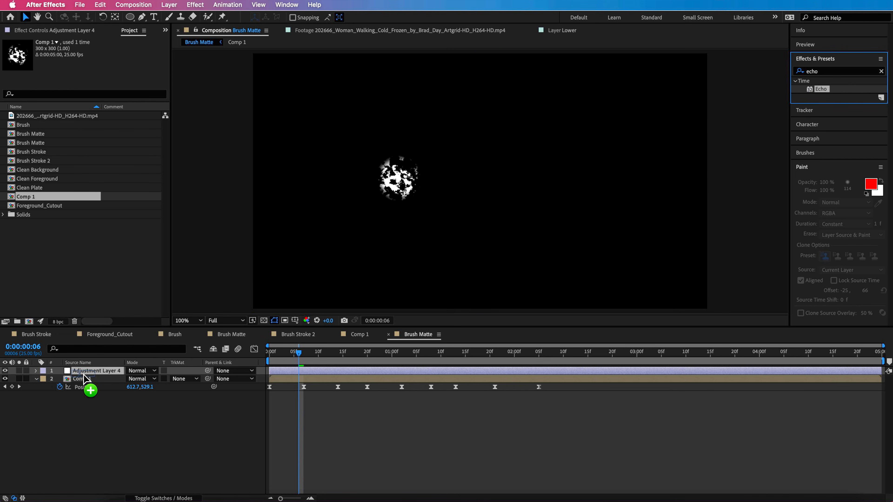
drag(84, 376, 84, 376)
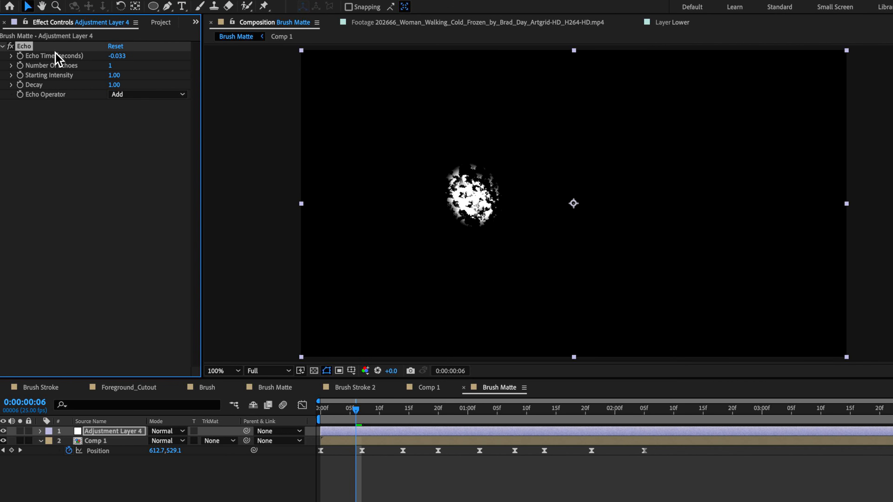
- Set the Echo operator to Maximum and the echo time to -0.0003 seconds
click(143, 95)
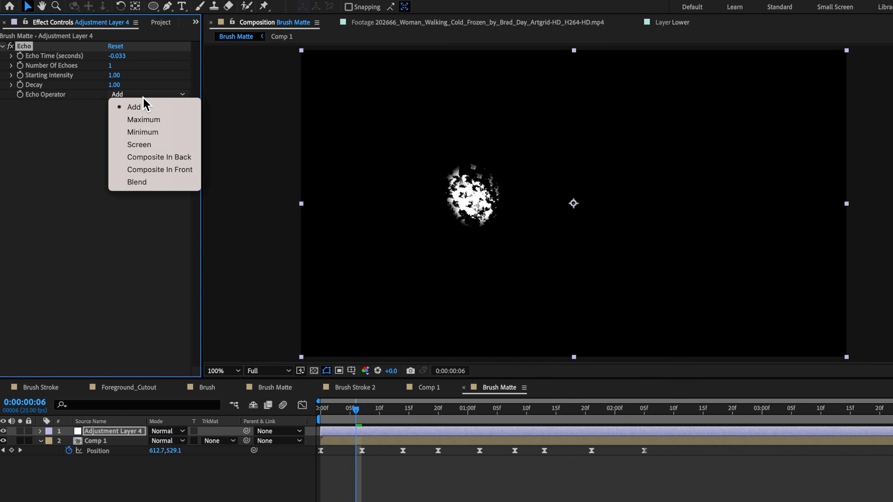
click(146, 122)
click(121, 59)
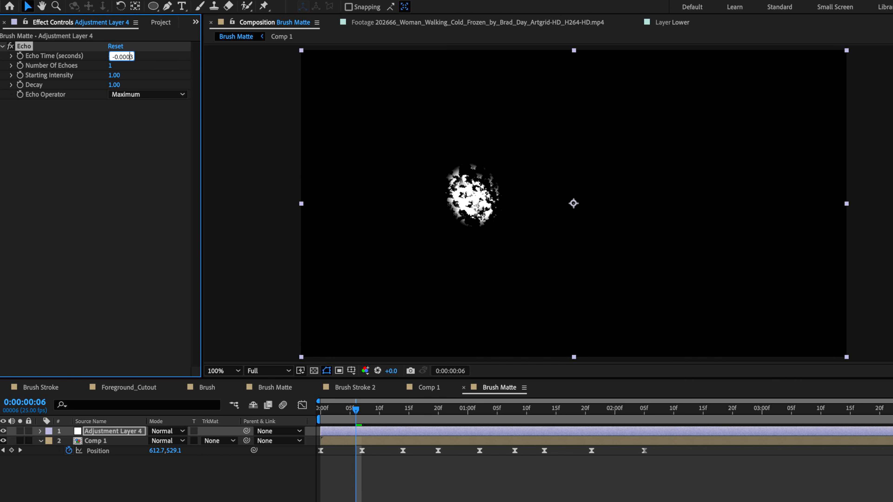
click(105, 121)
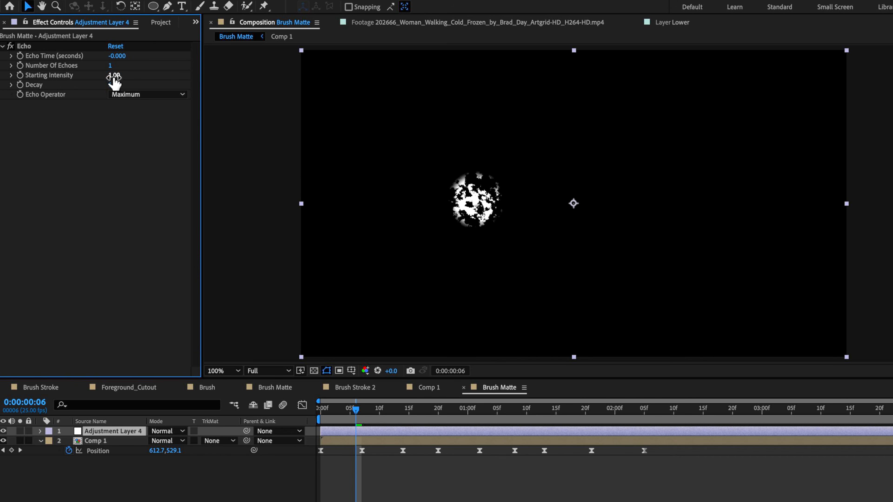
- Raise the number of echoes to 1218, check the stroke up to 0:00:00:18, and increase it to 2574
drag(112, 66, 328, 76)
drag(383, 74, 414, 75)
click(376, 413)
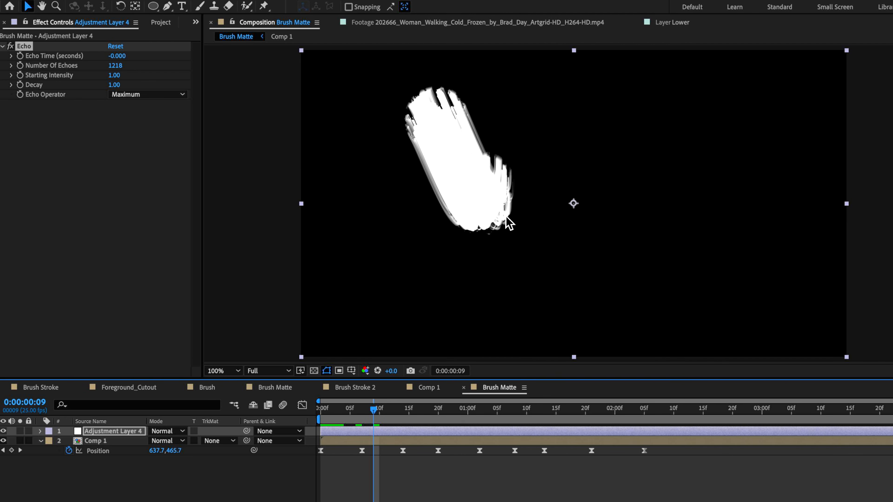
drag(421, 413, 428, 416)
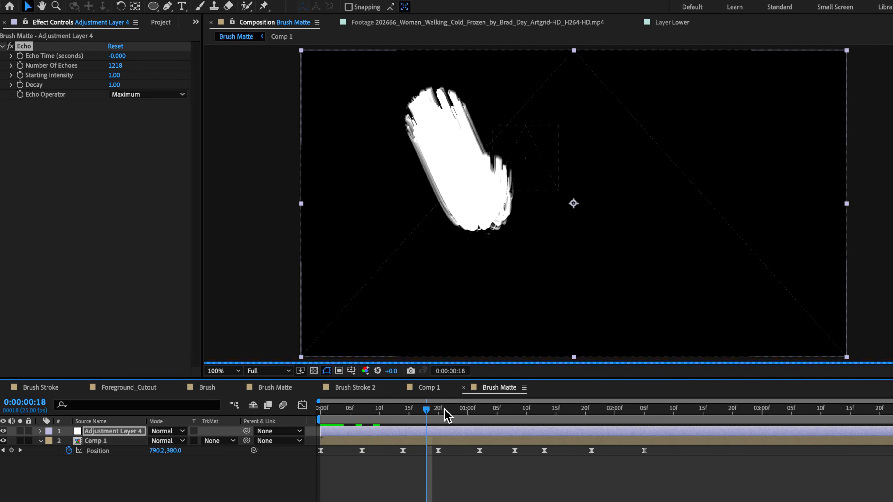
drag(427, 416, 421, 413)
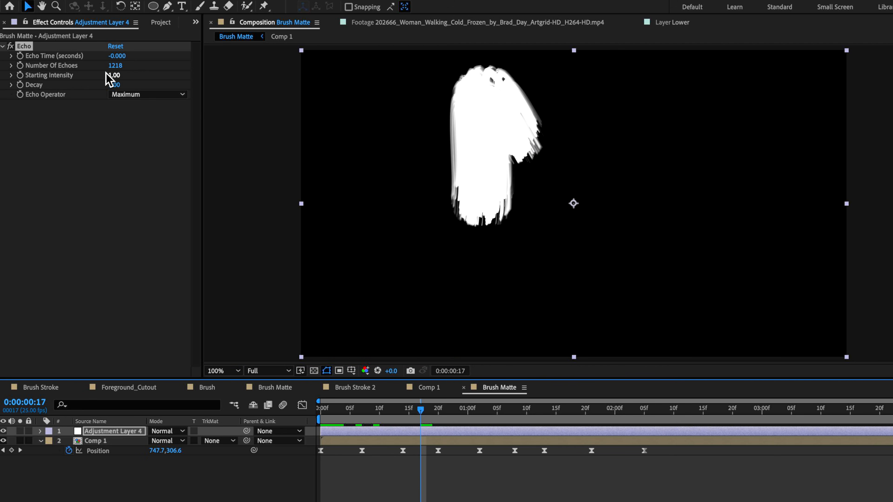
drag(115, 66, 183, 74)
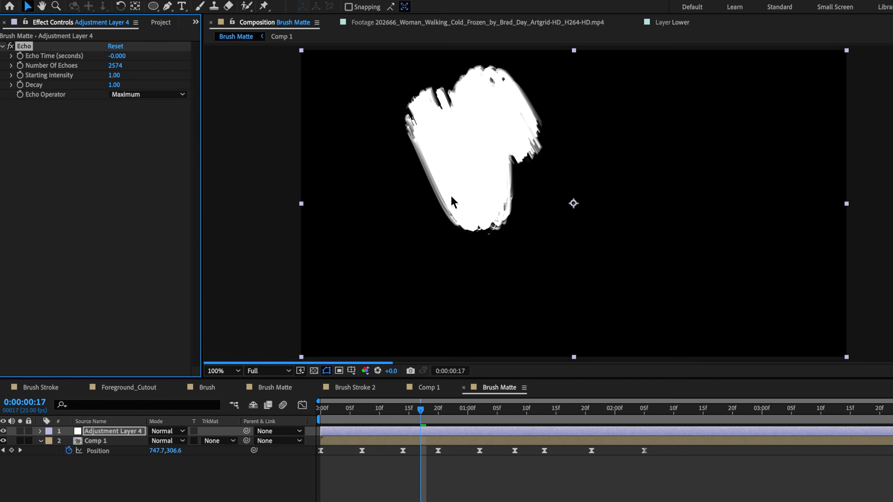
- Set the echo time to -0.003 seconds and reduce the starting intensity to 0.12
click(119, 57)
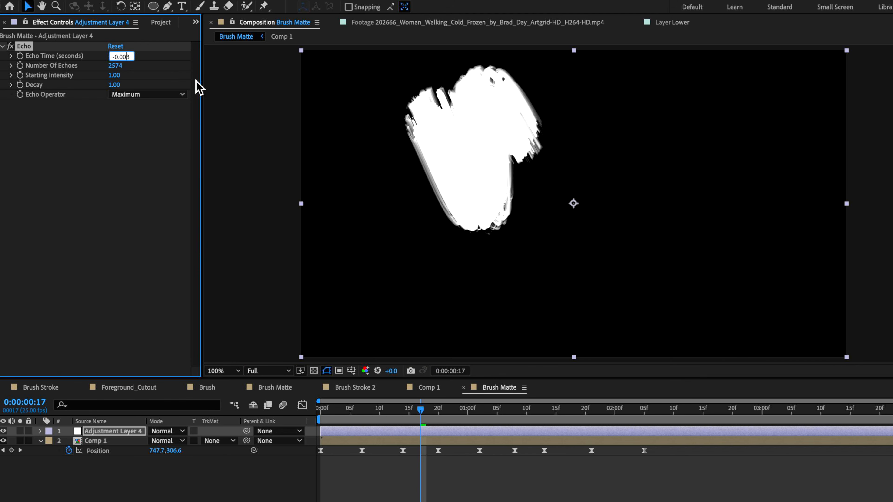
click(172, 185)
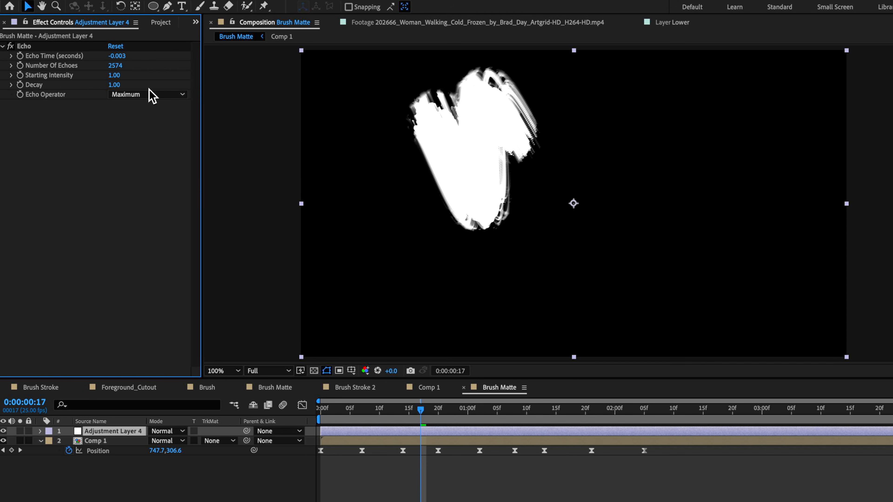
drag(114, 75, 73, 84)
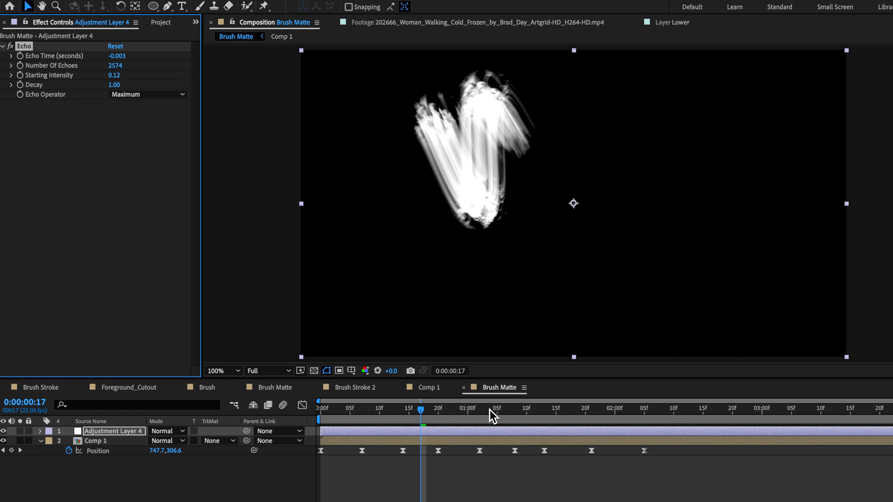
- Set the Echo decay to 1.01 while judging the stroke at 0:00:01:09, and check it further along the timeline
drag(489, 410, 512, 406)
mouse_move(115, 85)
mouse_down()
mouse_move(127, 88)
mouse_move(118, 87)
mouse_up()
right_click(120, 88)
click(113, 100)
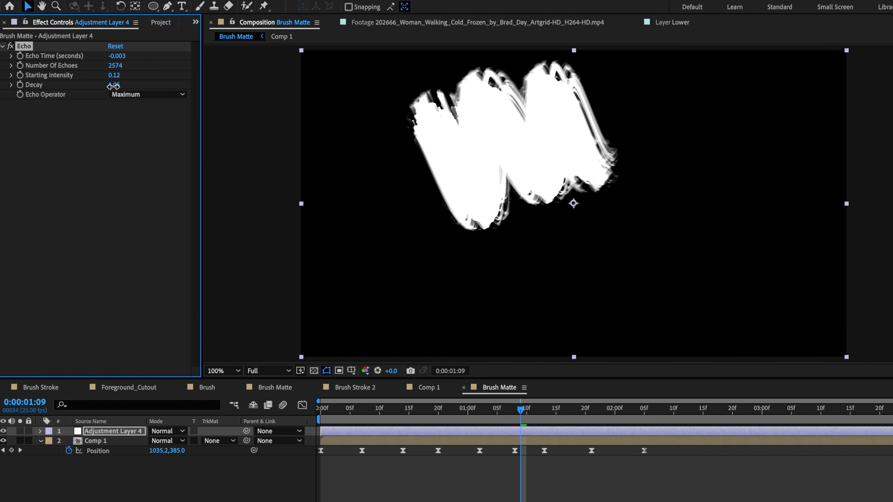
drag(113, 86, 109, 86)
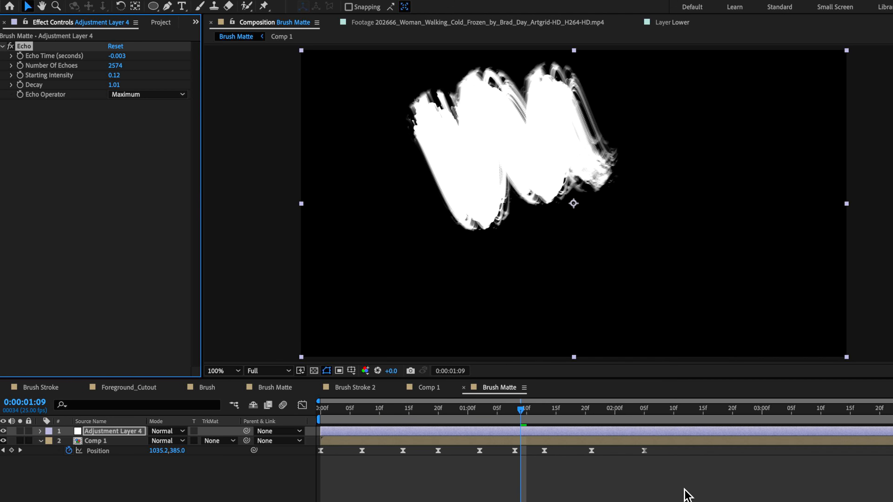
drag(538, 411, 580, 415)
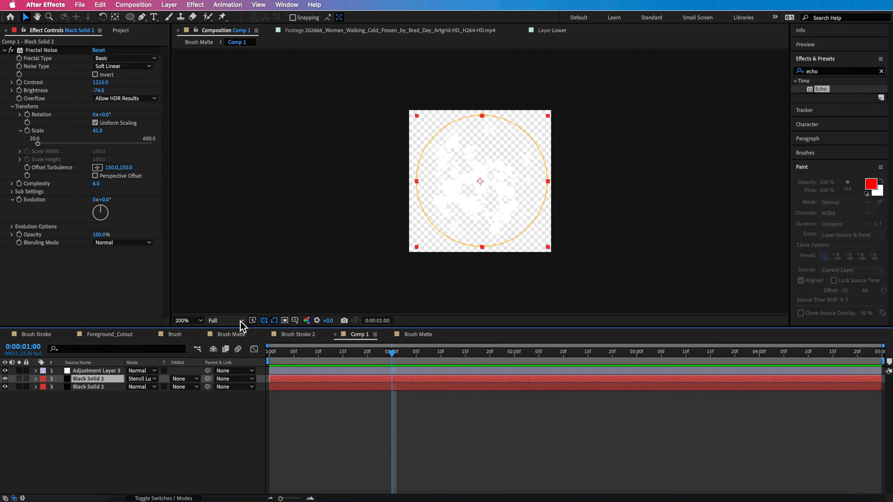
- Turn off the transparency grid in Comp 1, set the Fractal Noise scale to 100, and view the stroke in Brush Matte
click(263, 320)
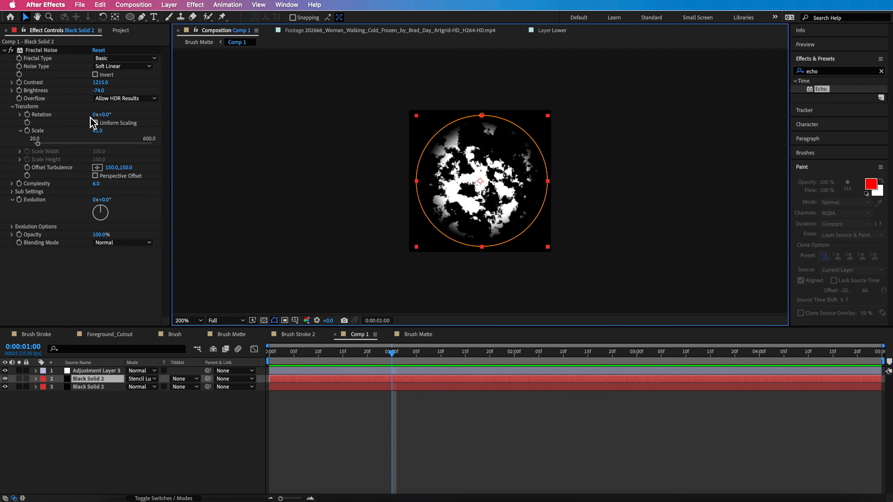
drag(100, 133, 134, 134)
click(422, 334)
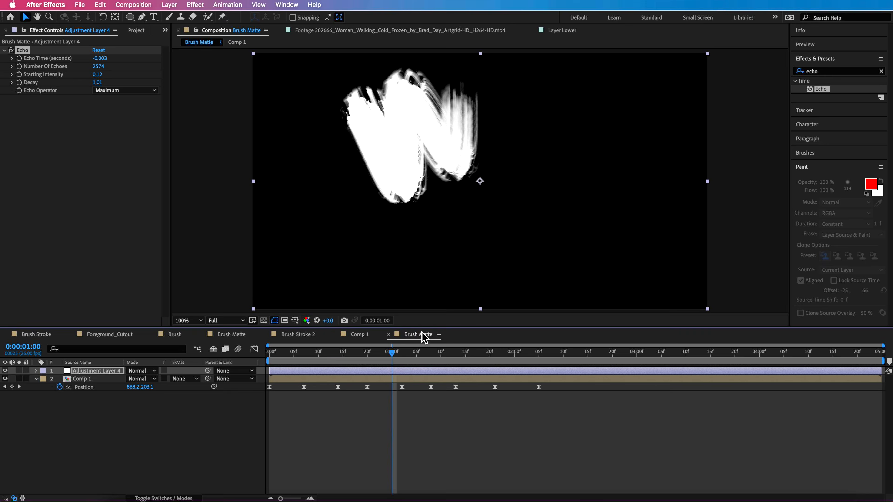
- Set Comp 1's Fractal Noise scale to 20 and brightness to -223, and check the stroke in Brush Matte
click(362, 335)
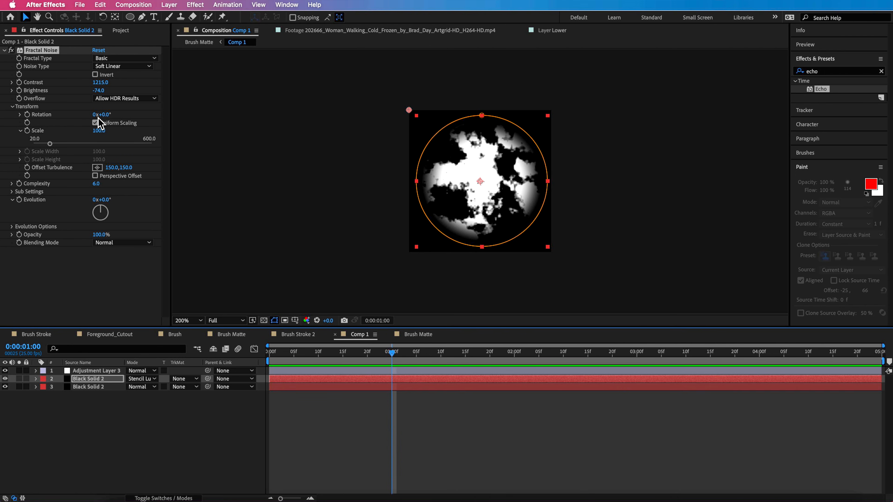
mouse_move(99, 131)
mouse_down()
mouse_move(91, 133)
mouse_move(99, 127)
mouse_up()
drag(102, 92, 51, 114)
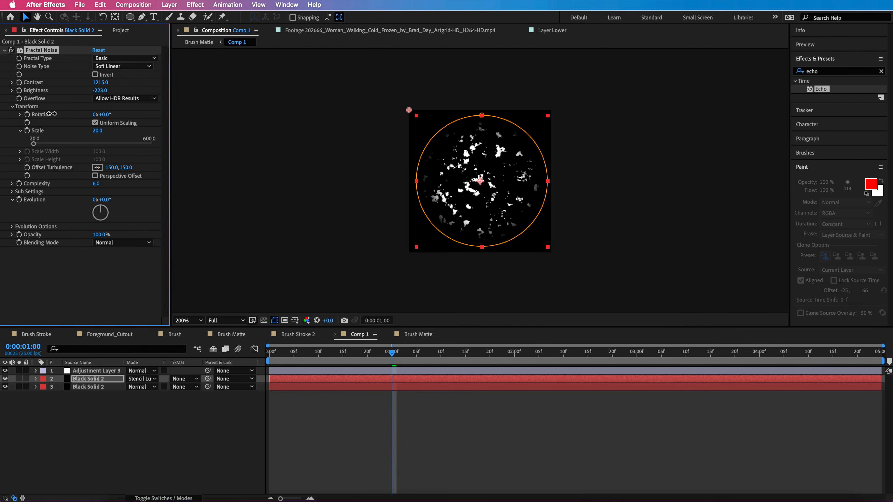
click(419, 334)
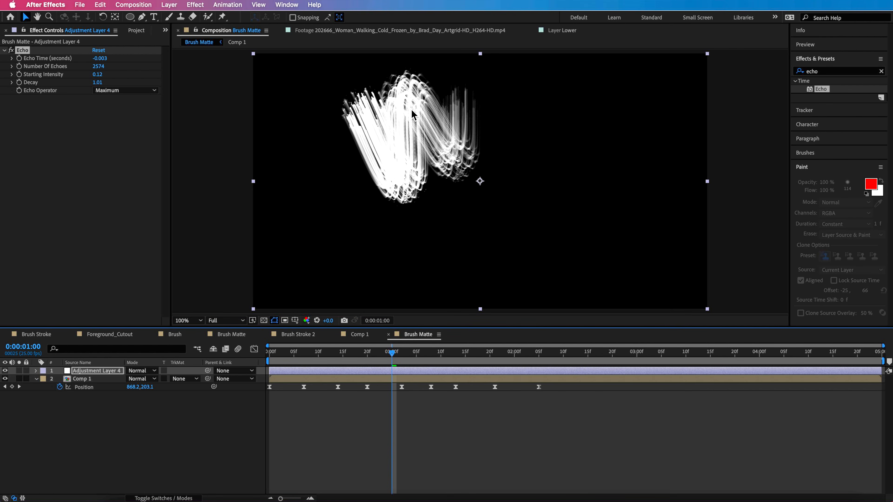
- Raise Comp 1's Fractal Noise brightness to 65 and return to Brush Matte to compare the stroke
click(354, 337)
drag(101, 94, 242, 95)
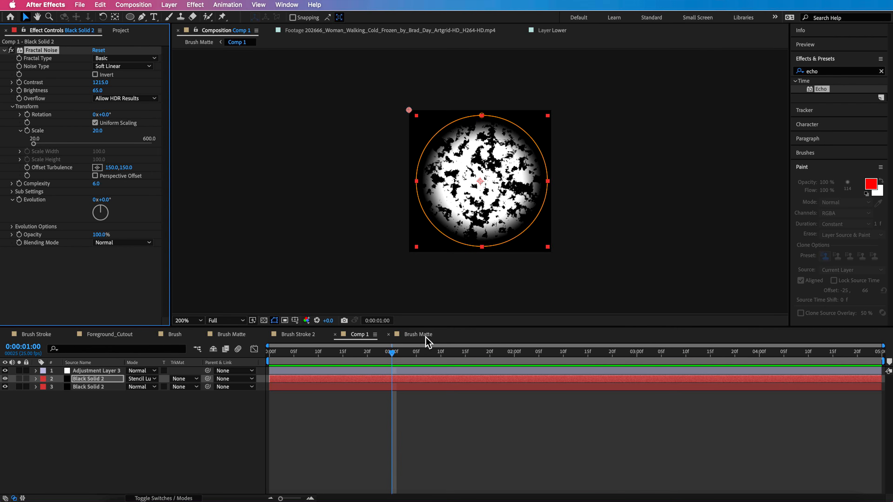
click(419, 334)
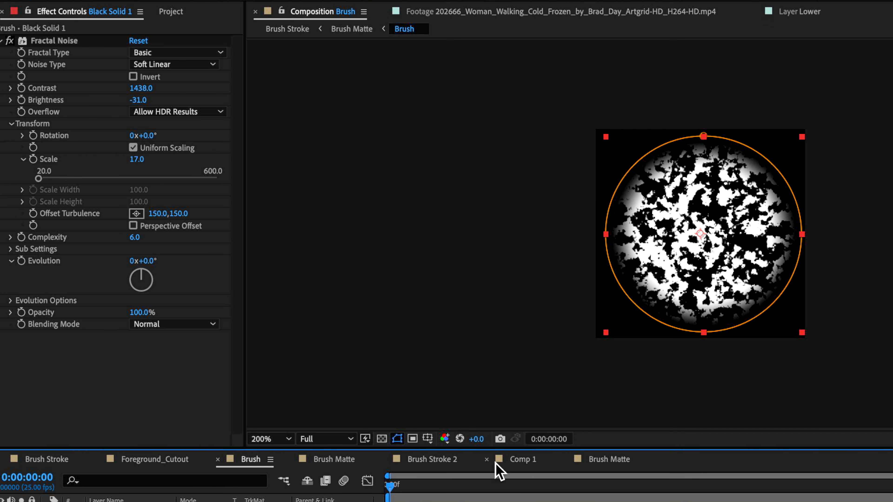
- Switch to the earlier Brush Matte composition fed by the Brush comp and play its brush stroke
click(324, 464)
drag(660, 489, 415, 501)
key(space)
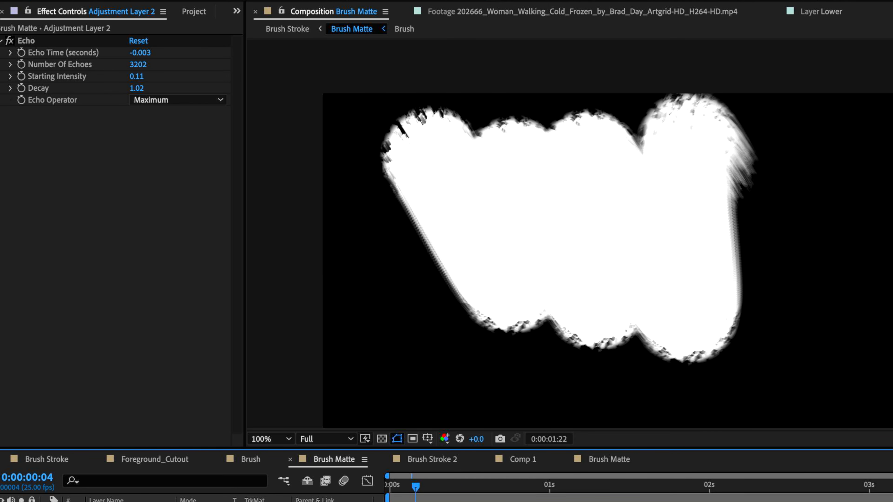
- Stop the playback, try a smaller 55.7% scale on the Brush layer in Brush Matte, and scale it back up to 124.7%
key(space)
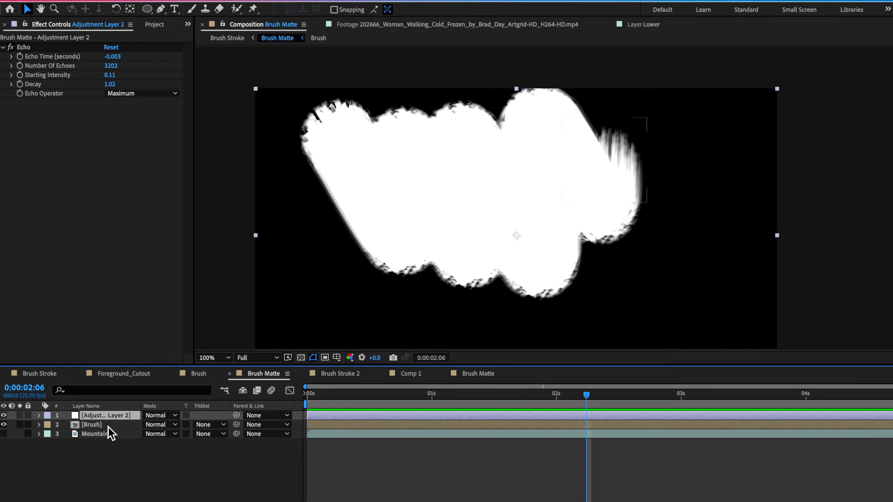
click(93, 381)
key(s)
drag(163, 392, 168, 390)
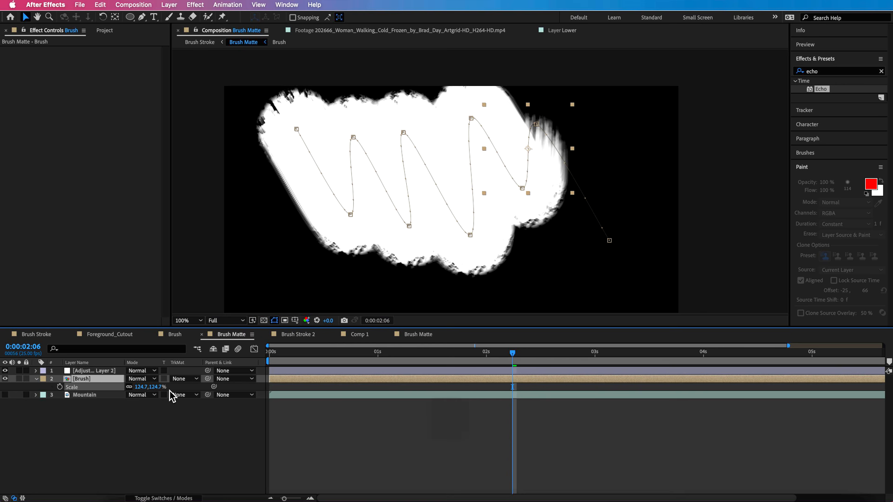
drag(155, 387, 133, 393)
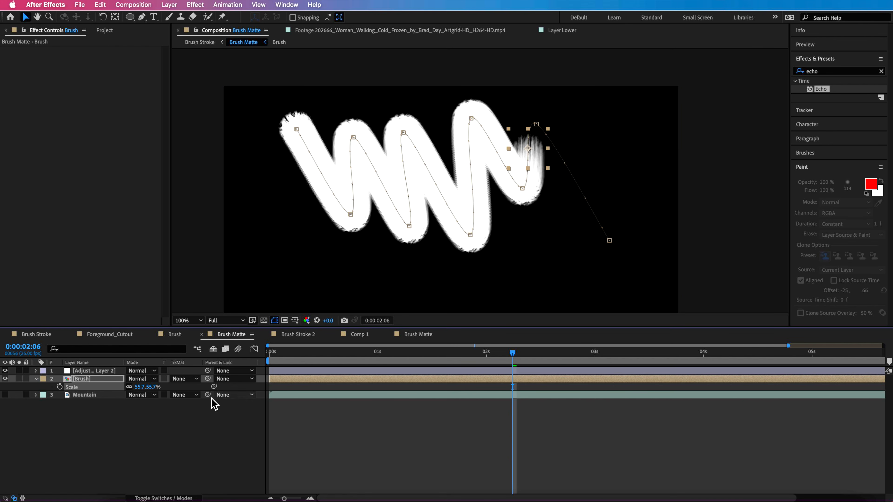
drag(154, 390, 176, 391)
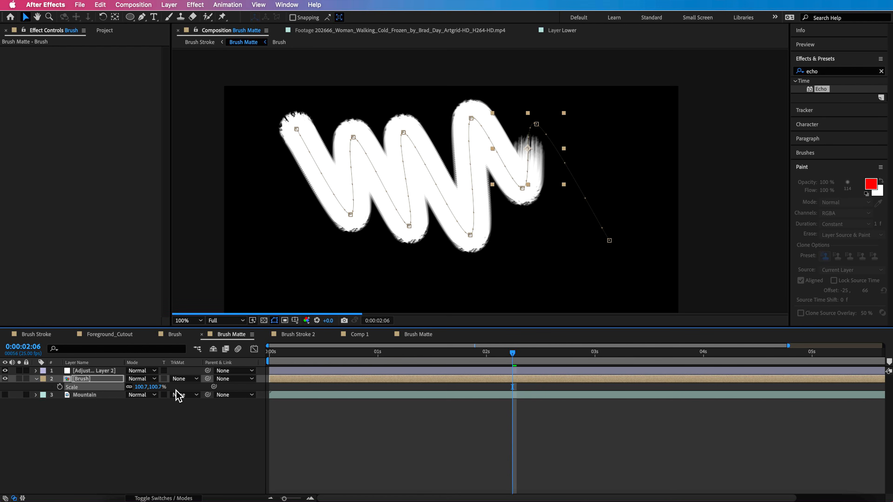
- Insert the Brush Matte composition between Foreground_Cutout and Clean Background in Brush Stroke 2, and scrub through the stroke
click(296, 334)
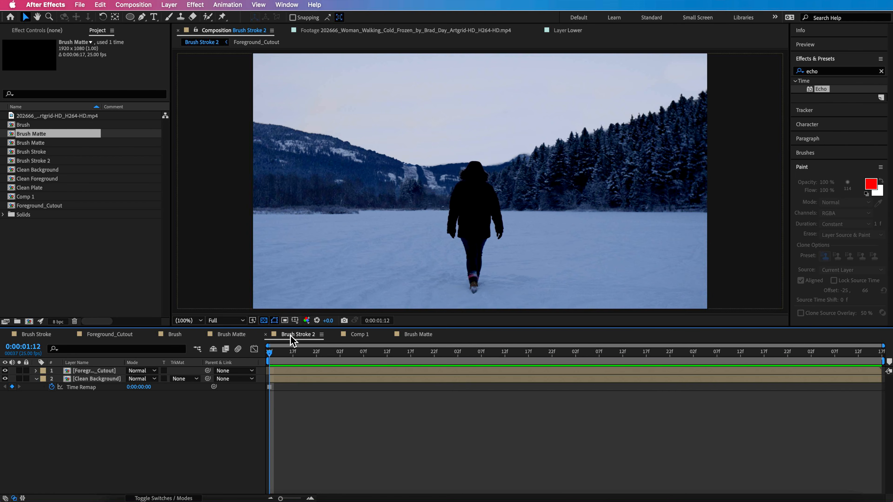
mouse_move(34, 136)
mouse_down()
mouse_move(99, 416)
mouse_move(89, 379)
mouse_up()
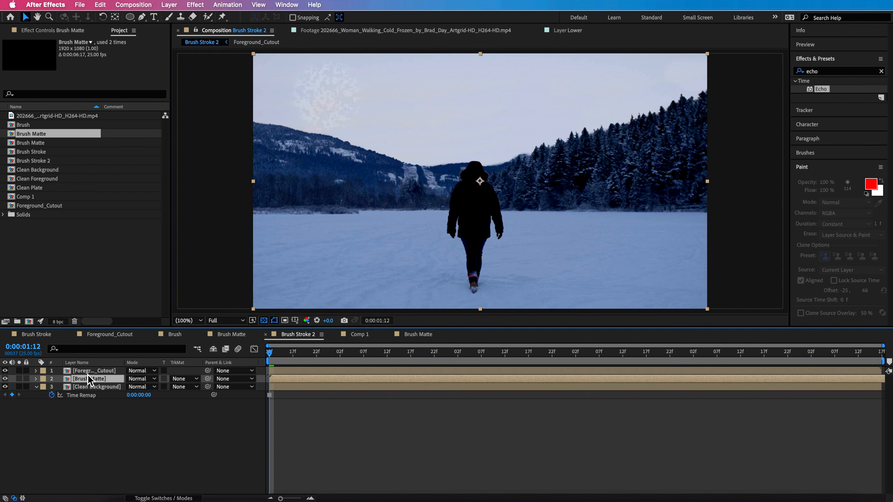
drag(279, 351, 402, 366)
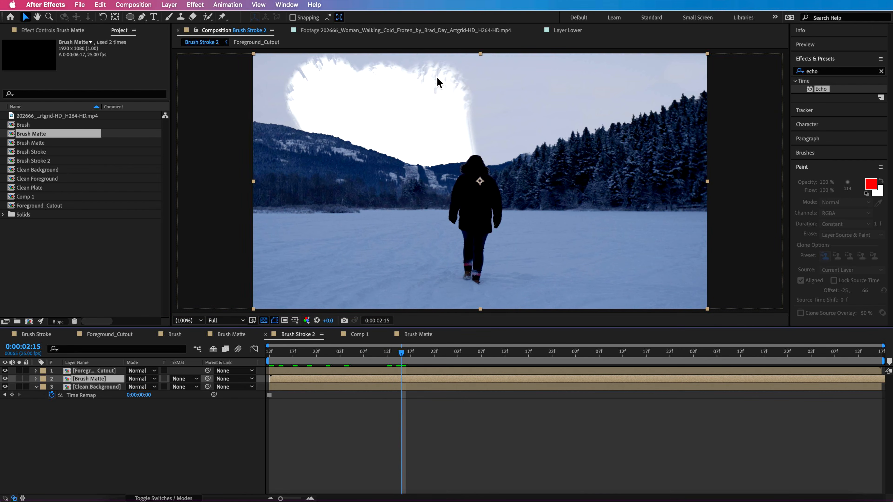
mouse_move(475, 224)
mouse_down()
mouse_move(485, 220)
mouse_move(518, 239)
mouse_move(494, 211)
mouse_up()
key(super+z)
mouse_move(403, 354)
mouse_down()
mouse_move(442, 356)
mouse_move(367, 370)
mouse_move(359, 363)
mouse_up()
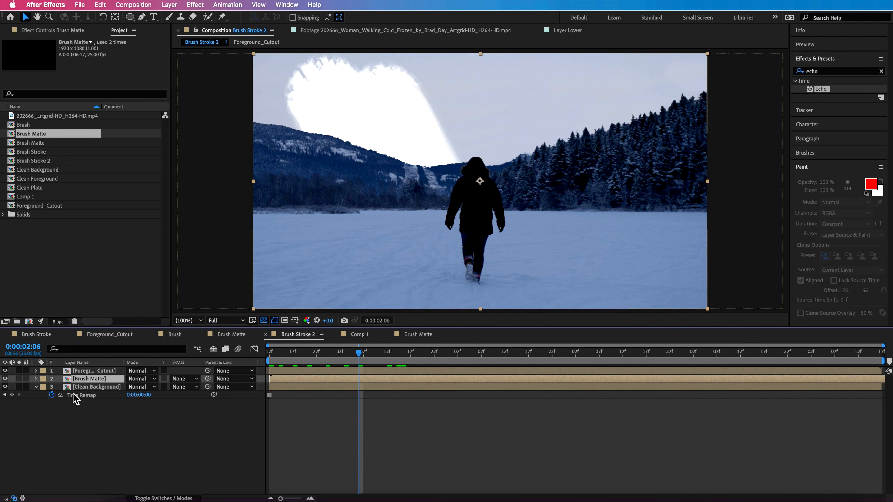
- Add the original walking footage between Brush Matte and Clean Background, and toggle its visibility to compare the skies
drag(56, 116, 90, 387)
click(284, 353)
drag(286, 355, 364, 354)
click(5, 387)
click(6, 387)
click(6, 387)
click(5, 387)
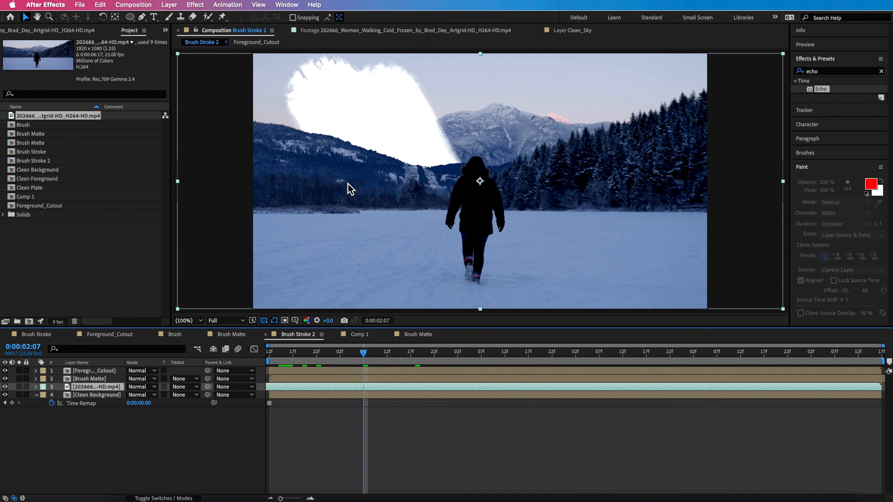
- Set the footage layer's track matte to Luma Matte "[Brush Matte]" and preview the brushed mountain reveal
drag(364, 353, 90, 399)
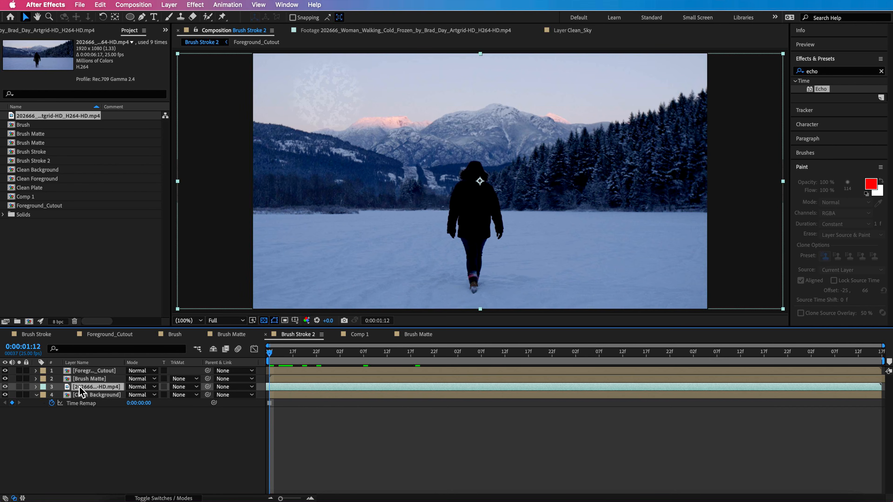
click(169, 497)
click(169, 497)
click(183, 386)
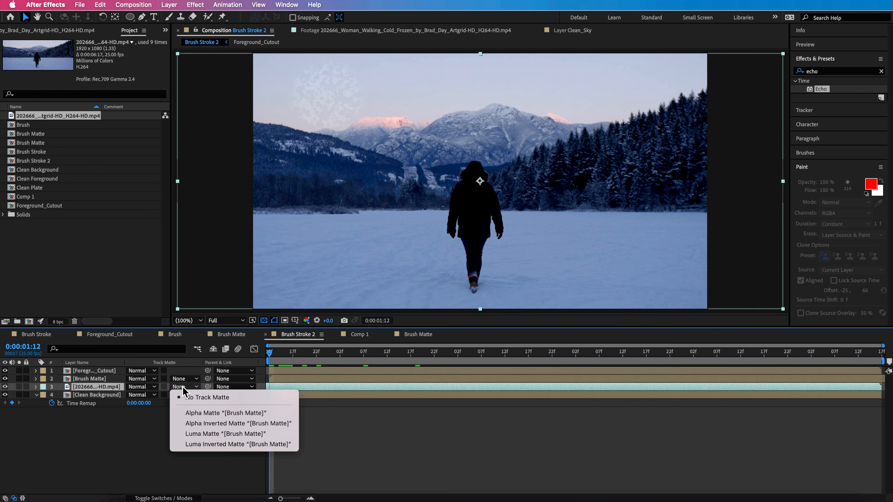
click(200, 434)
click(495, 363)
drag(496, 362, 452, 367)
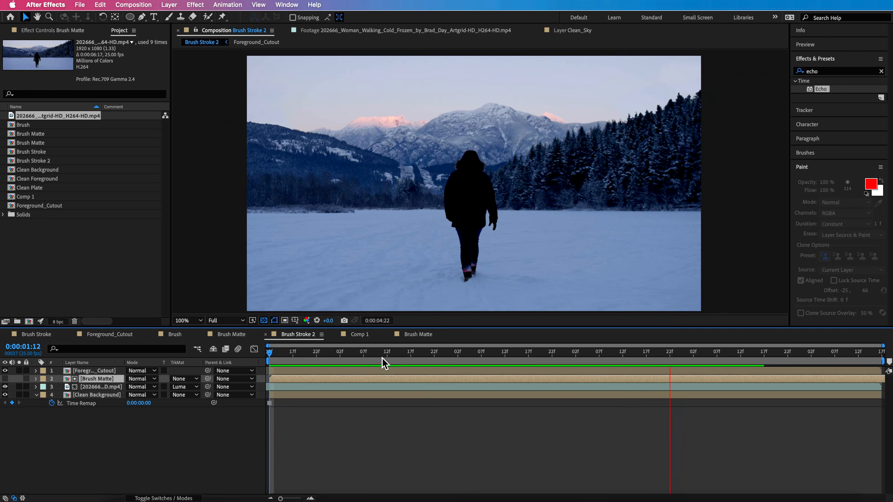
click(383, 355)
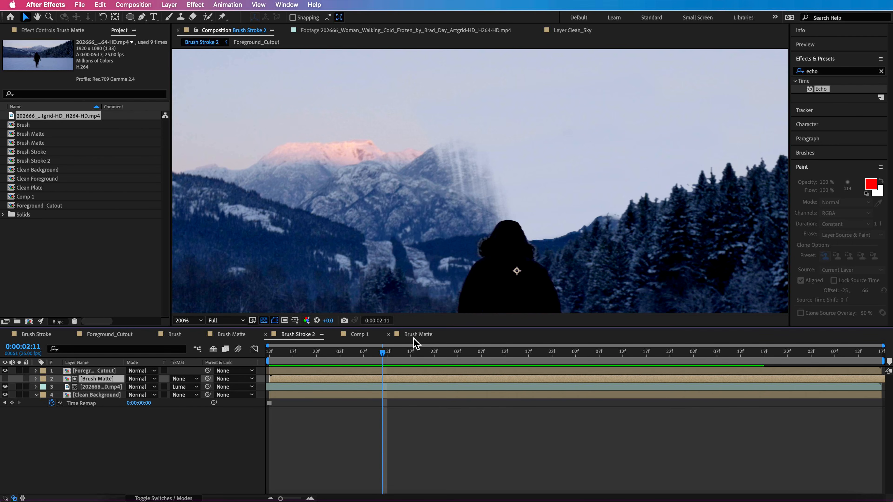
- Set the Fractal Noise brightness of the Brush comp's upper Black Solid 1 to -142 and check the stroke in Brush Stroke 2
click(177, 337)
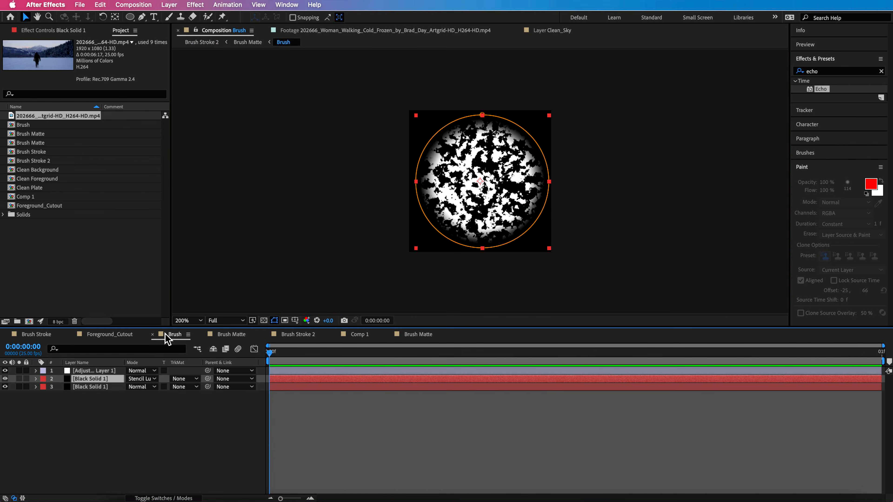
click(91, 371)
click(98, 378)
click(56, 30)
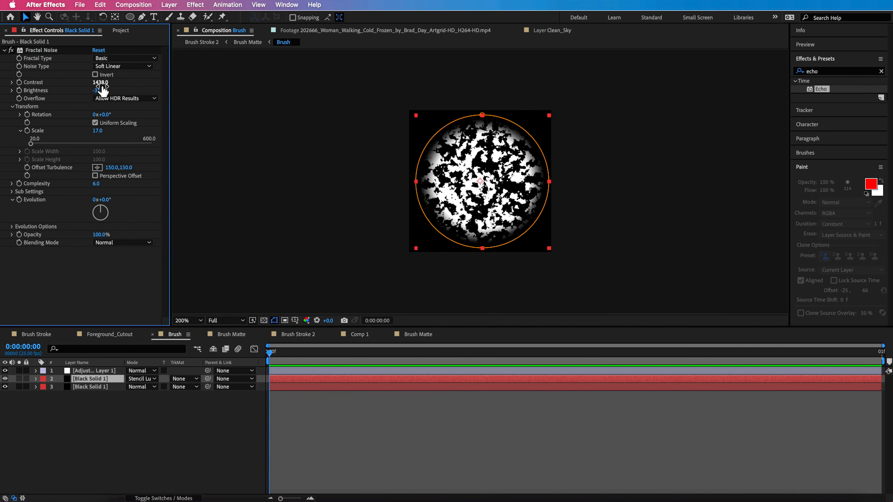
drag(103, 94, 66, 107)
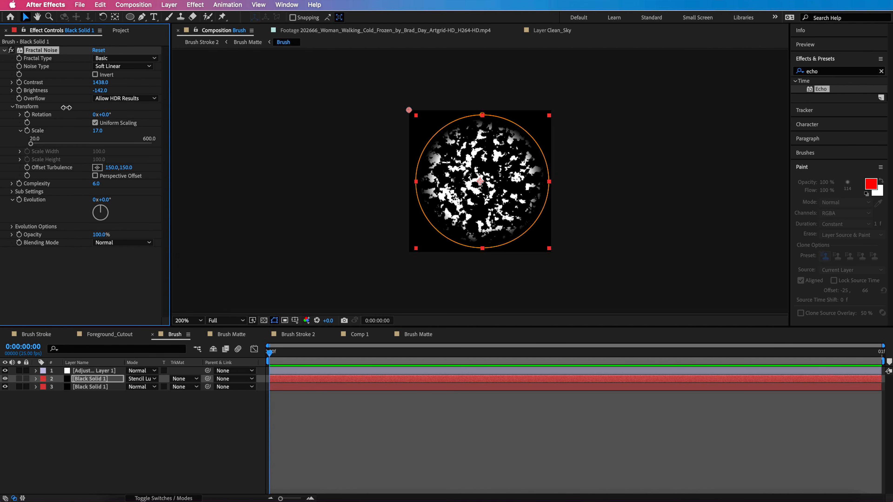
click(304, 338)
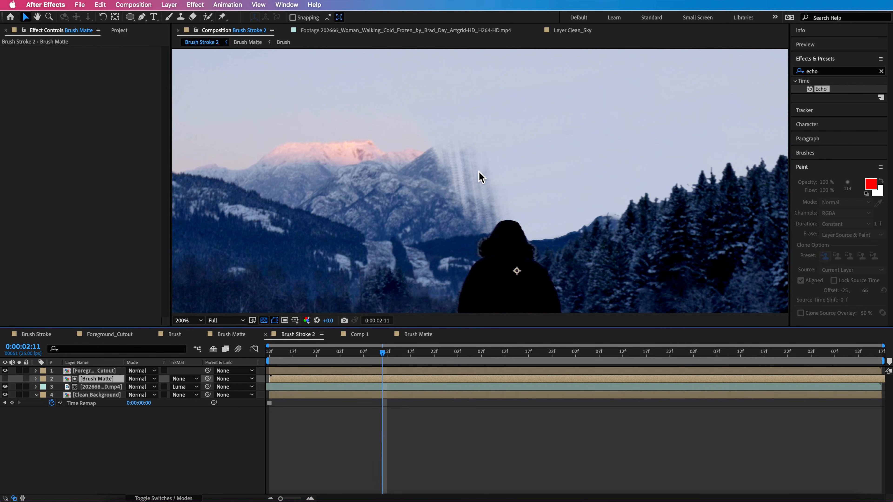
- Open Brush Matte and examine the stroke's edges up close at frame 24
click(181, 337)
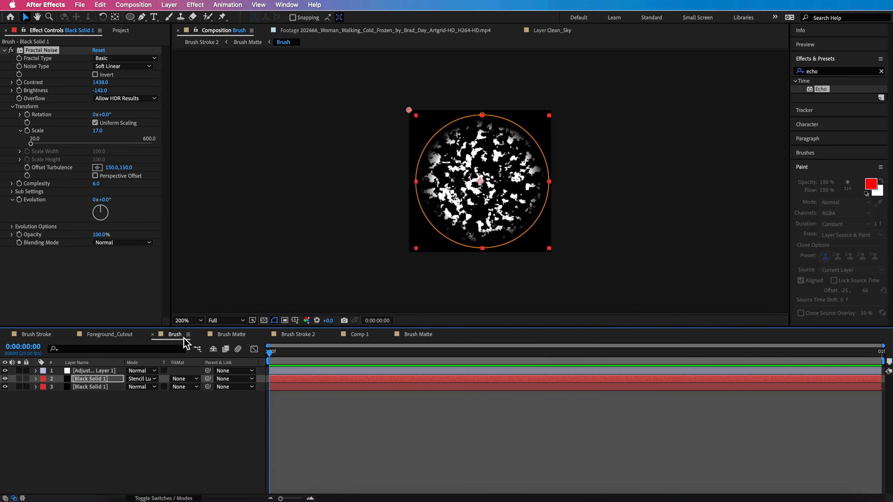
click(225, 336)
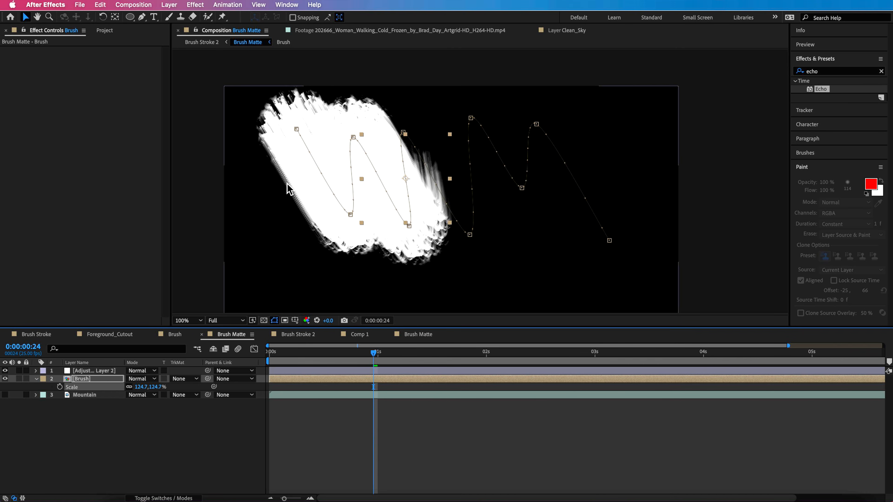
key(period)
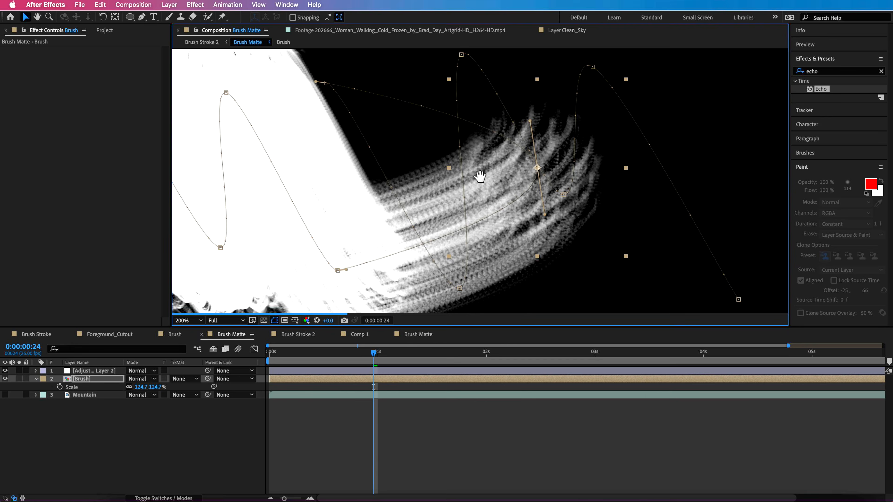
mouse_move(337, 175)
mouse_down()
mouse_move(488, 159)
mouse_move(649, 162)
mouse_up()
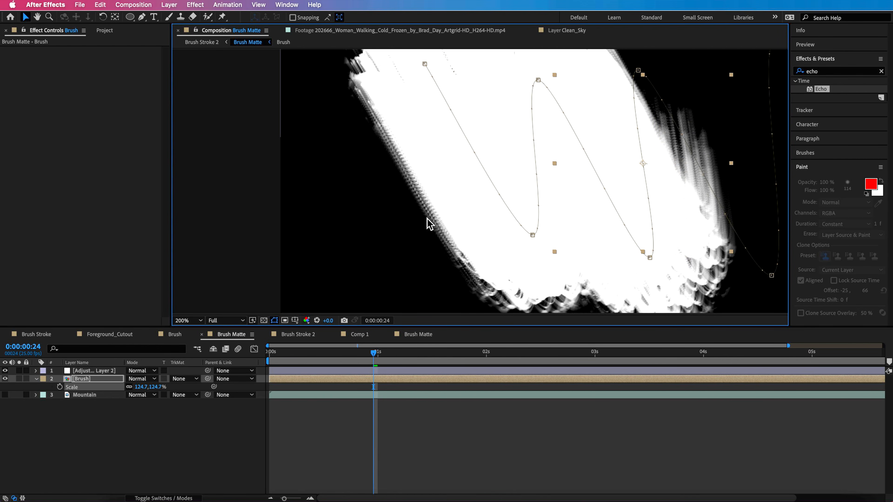
- Try 3382 as the number of echoes on Brush Matte's Adjustment Layer 2, and undo the change
click(96, 371)
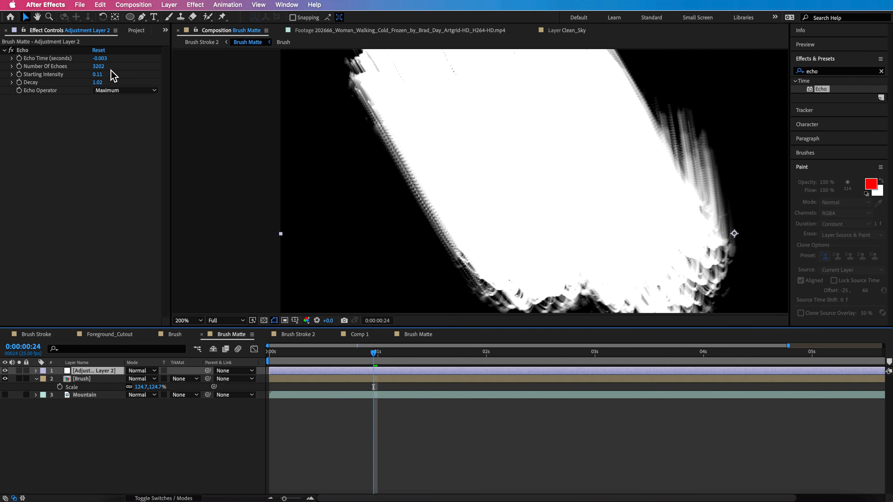
drag(99, 66, 111, 67)
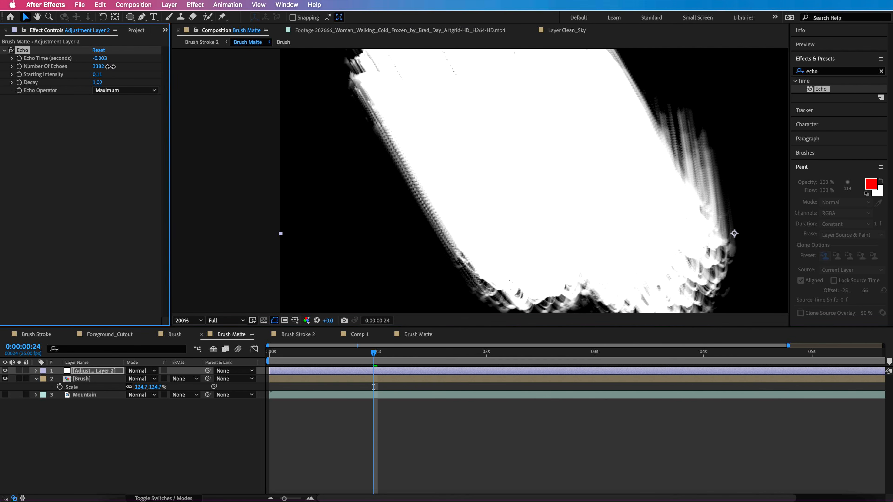
key(super+z)
- Try an Echo Time of -0.006 seconds on Adjustment Layer 2 and return it to -0.003
click(103, 59)
click(107, 59)
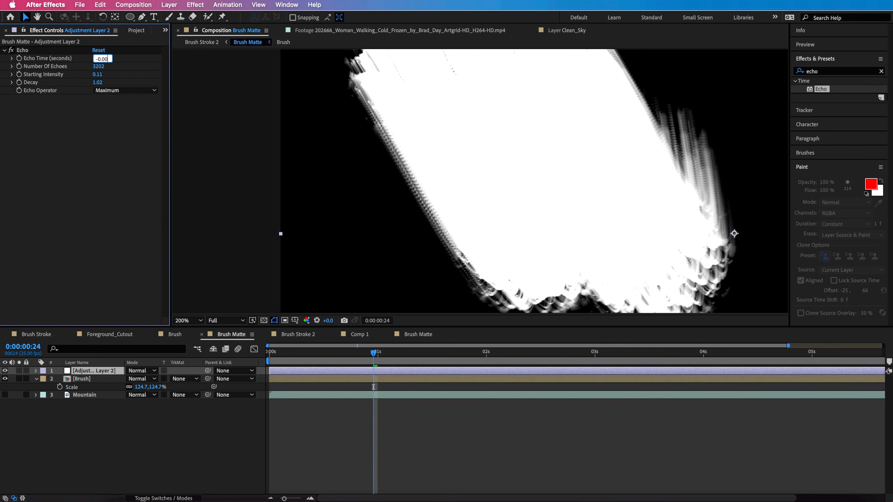
text(6)
click(95, 164)
drag(100, 59, 108, 64)
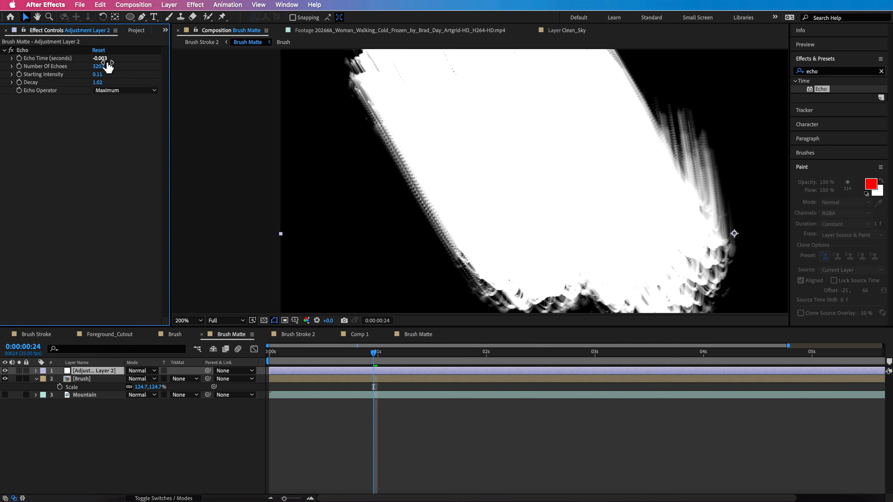